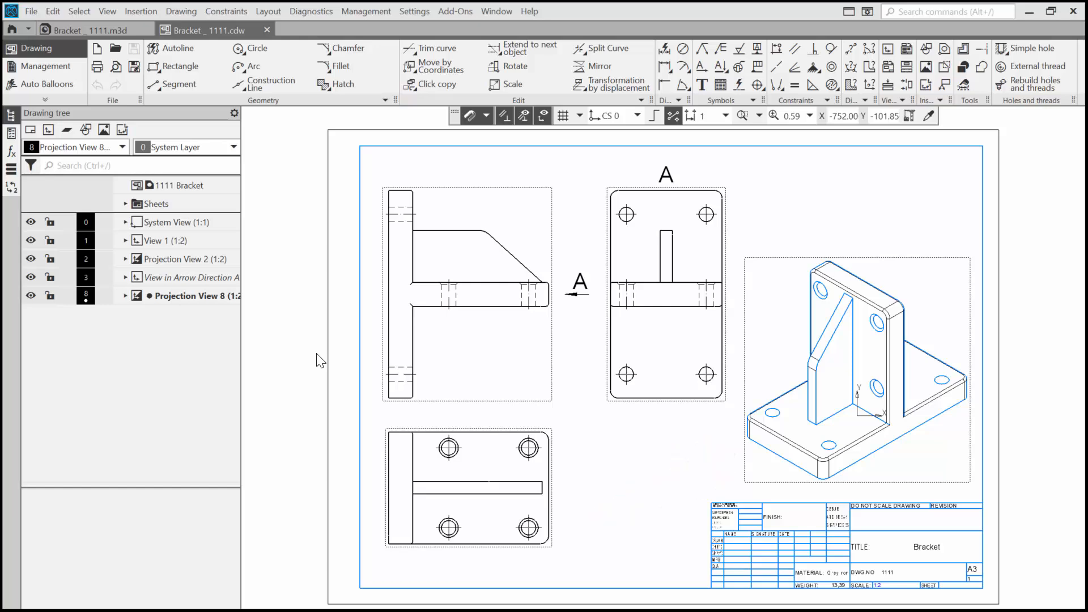
# Make View 1, the side profile view of the bracket, the current view.
pyautogui.doubleClick(726, 402)
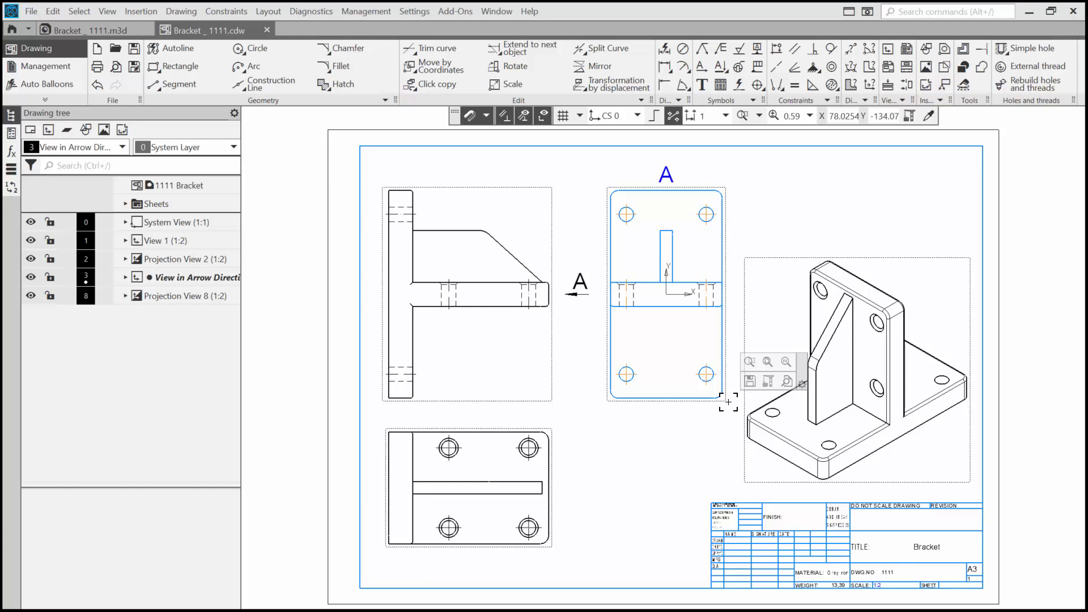
pyautogui.rightClick(554, 352)
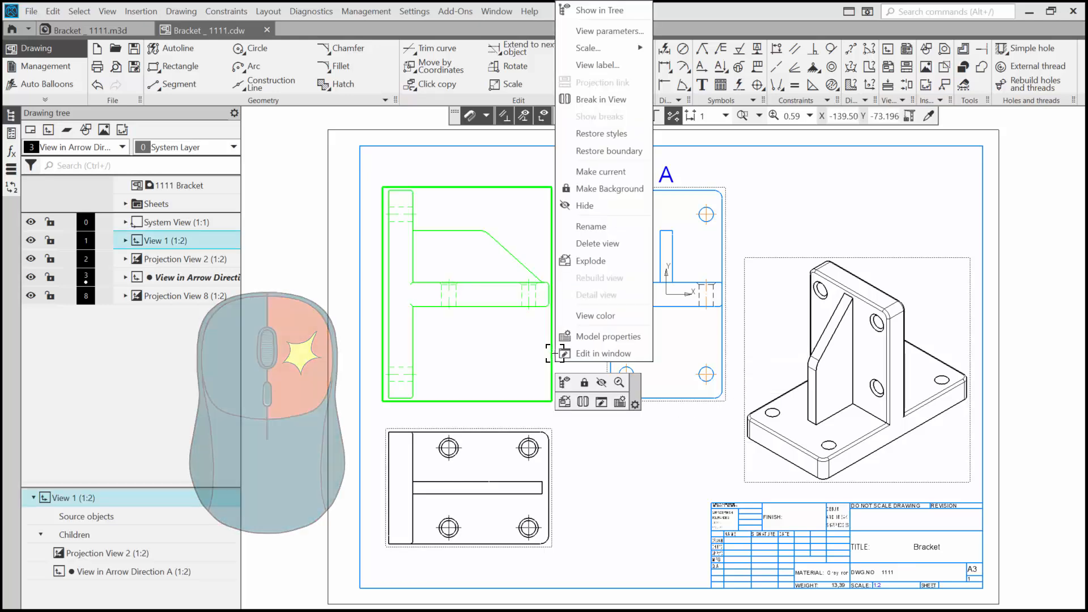
pyautogui.click(597, 171)
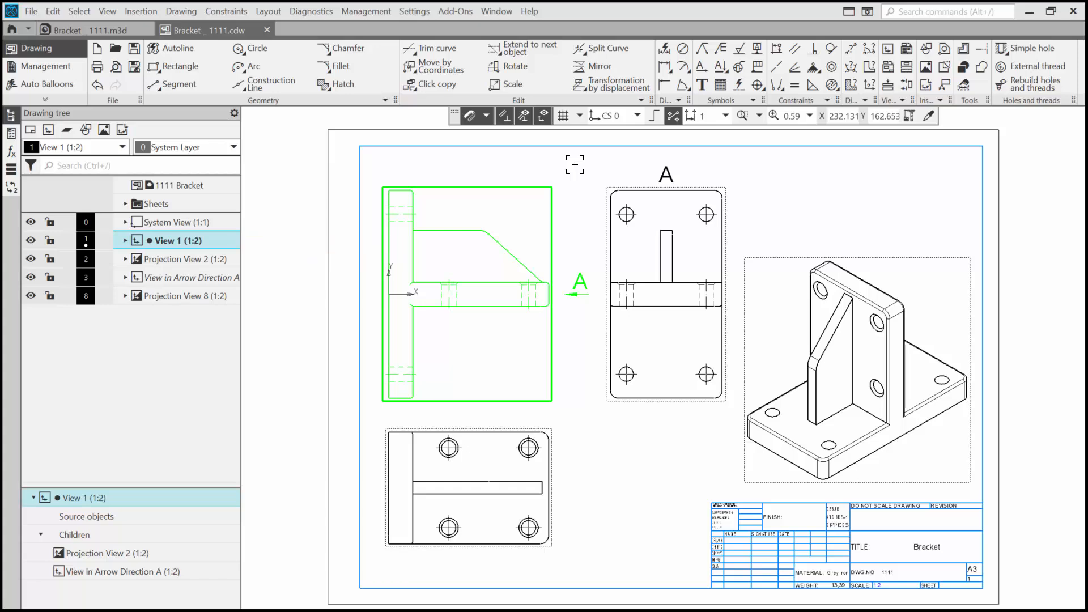
pyautogui.click(574, 165)
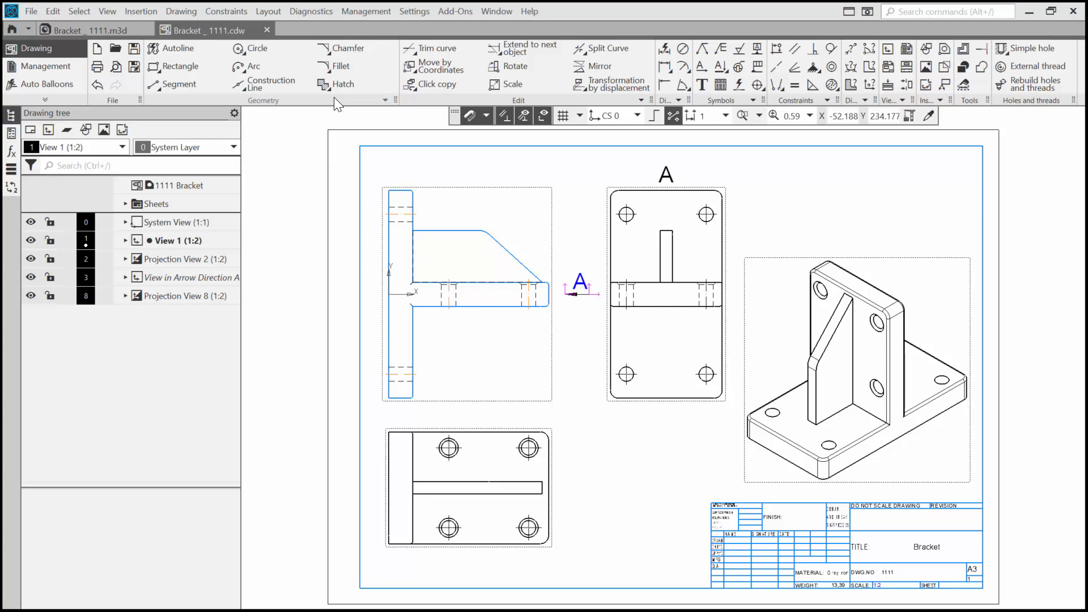
# Draw a nine-vertex spline in View 1 around the hole at the horizontal plate's free end, starting on the plate's lower edge.
pyautogui.moveTo(338, 106)
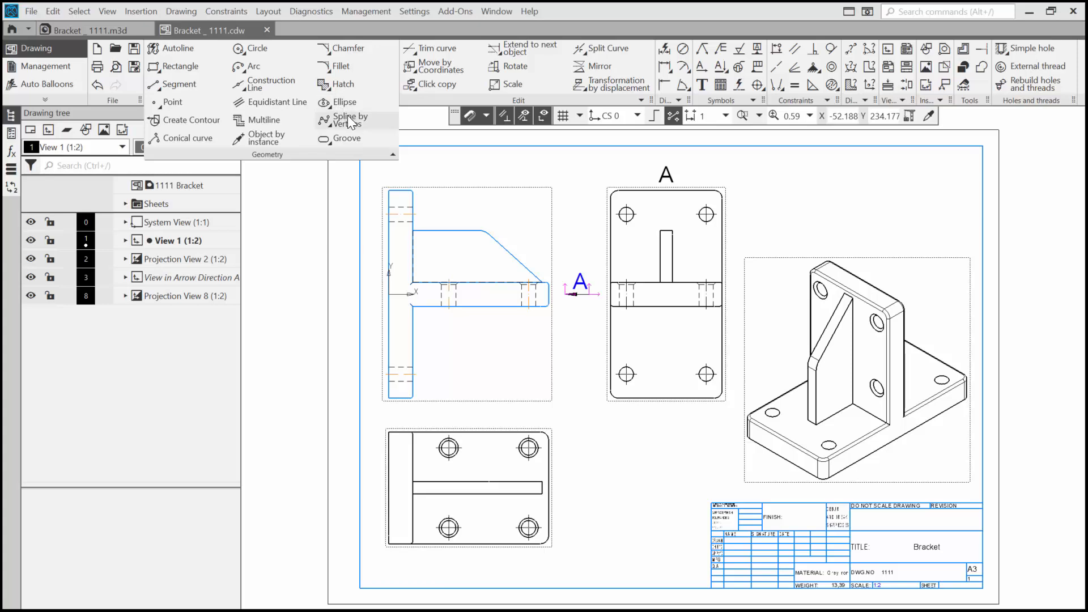
pyautogui.click(352, 123)
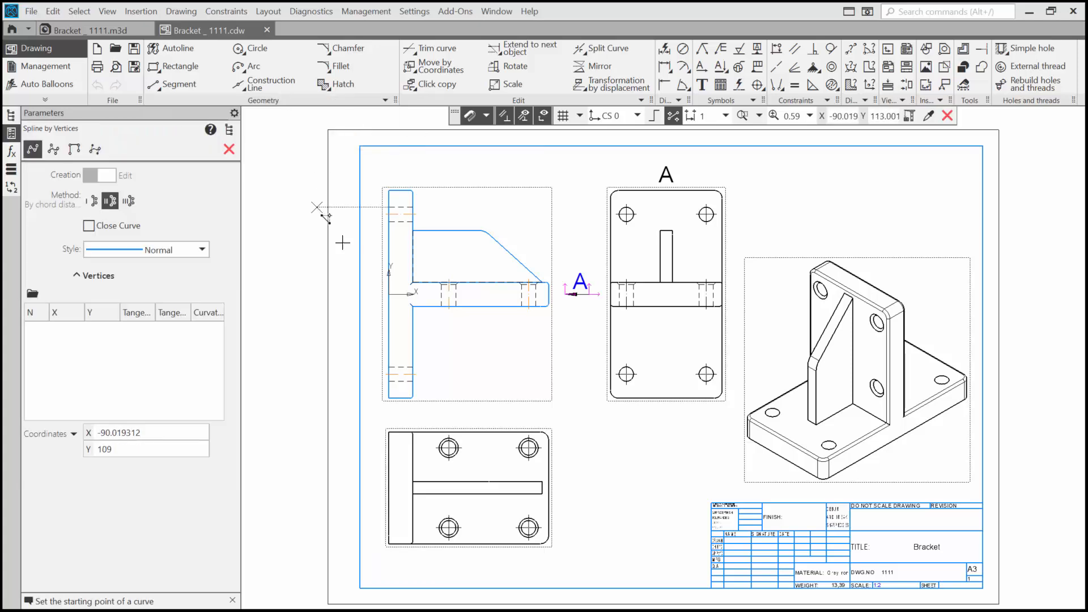
pyautogui.scroll(3, 437, 316)
pyautogui.moveTo(572, 348); pyautogui.dragTo(509, 408, button='middle')
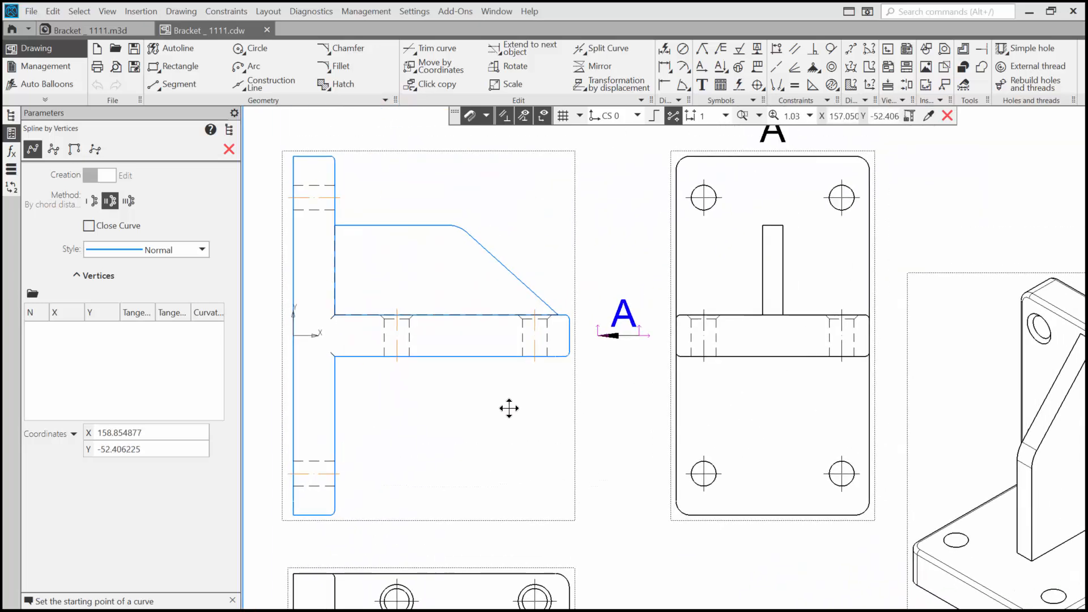
pyautogui.scroll(2, 516, 398)
pyautogui.scroll(1, 524, 396)
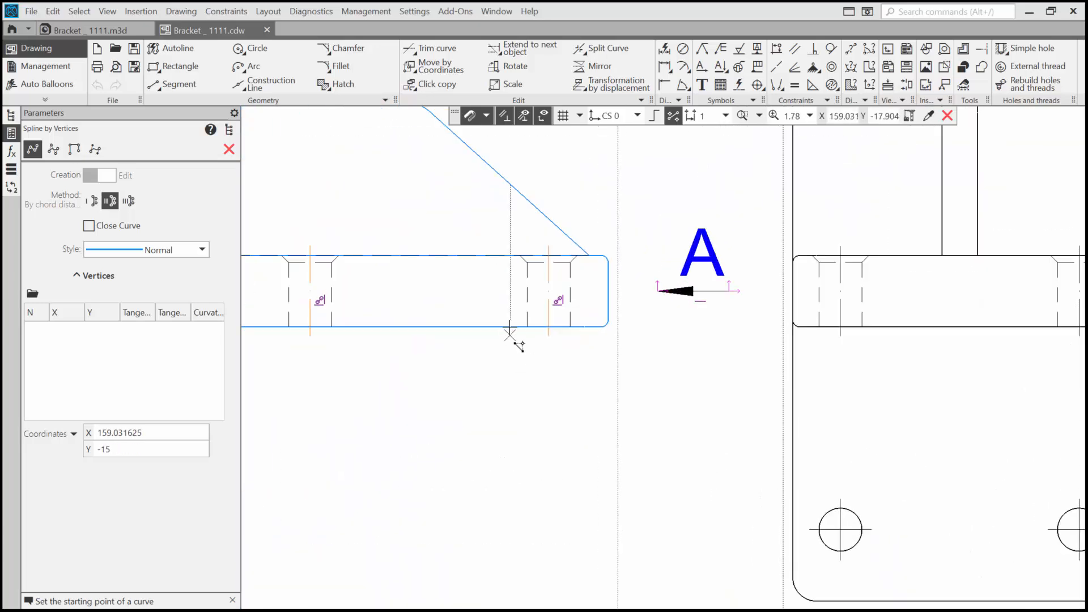
pyautogui.click(503, 327)
pyautogui.click(510, 295)
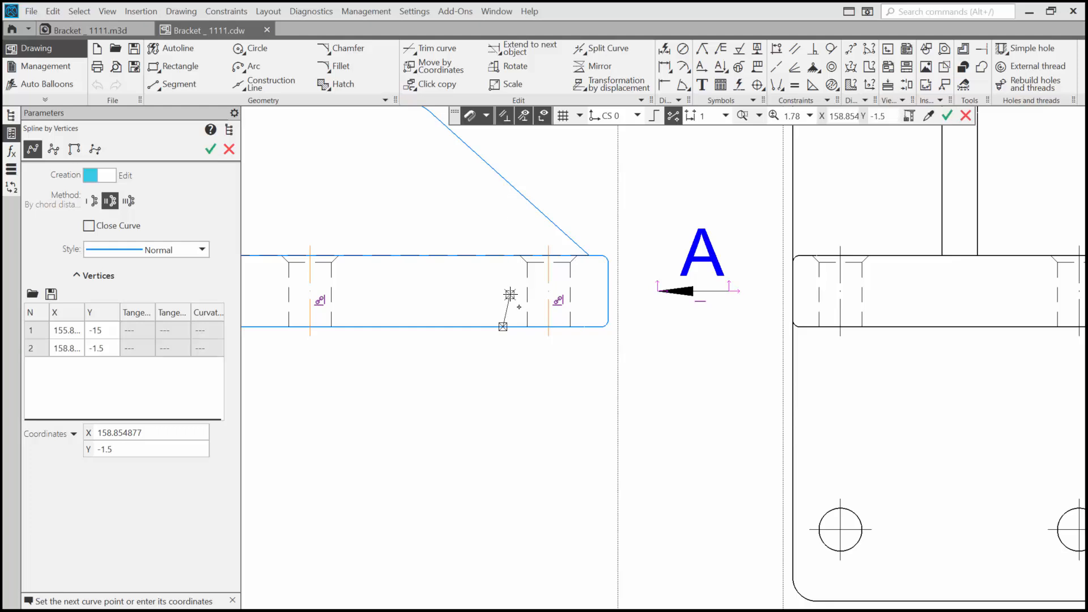
pyautogui.click(494, 274)
pyautogui.click(510, 230)
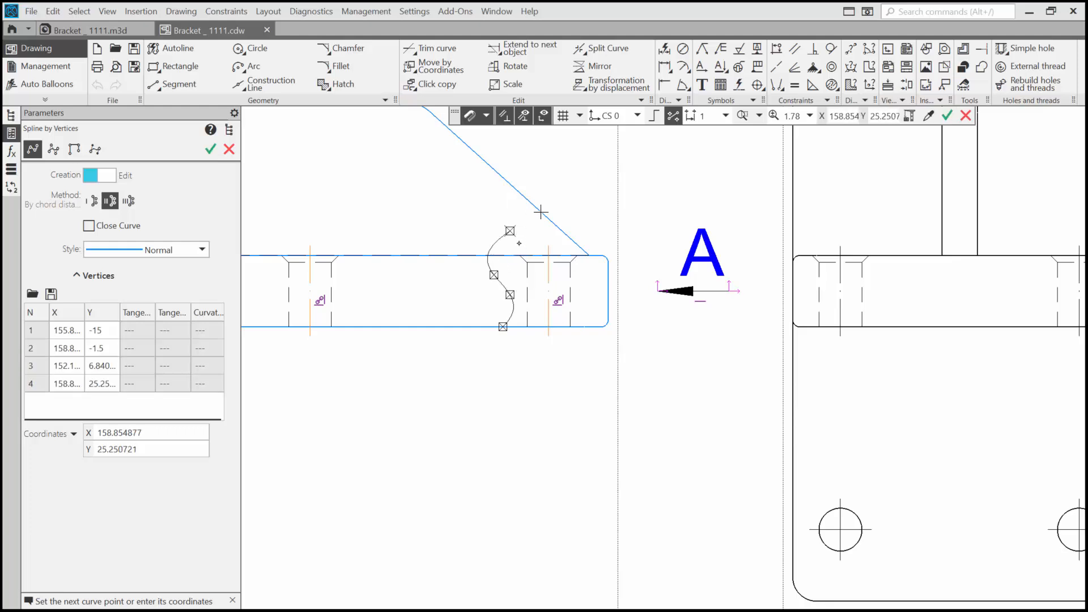
pyautogui.click(584, 208)
pyautogui.click(644, 256)
pyautogui.click(643, 349)
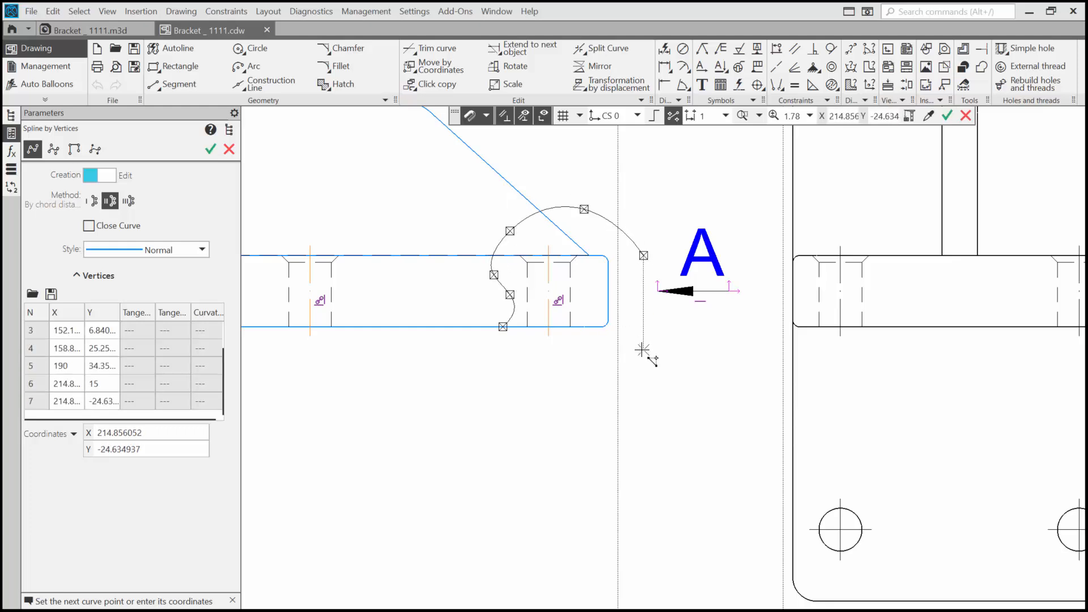
pyautogui.click(549, 369)
pyautogui.click(447, 359)
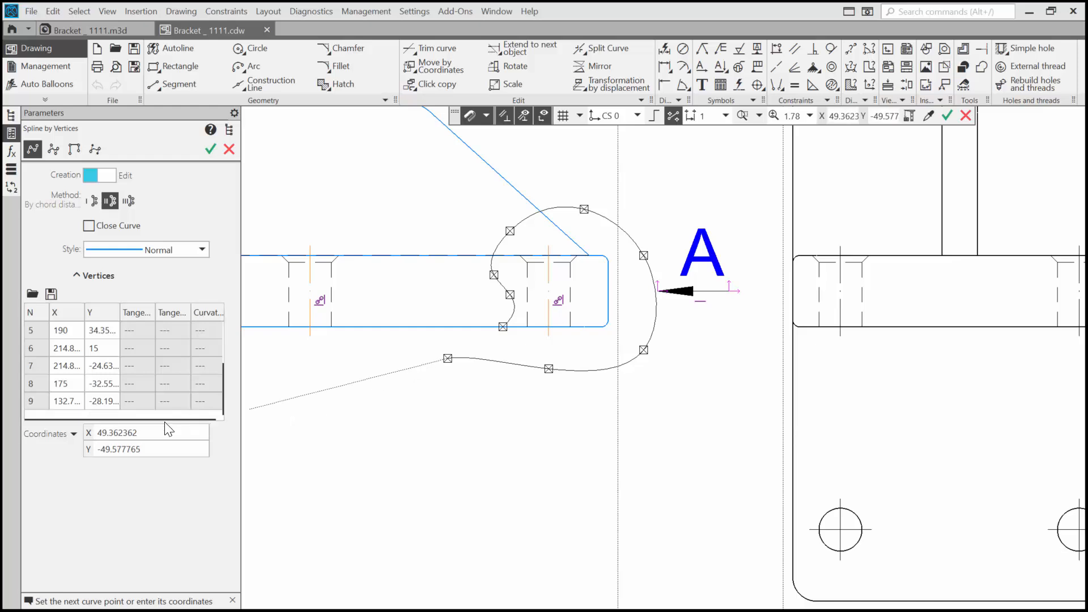
# Delete the spline's ninth vertex and close the curve.
pyautogui.click(35, 404)
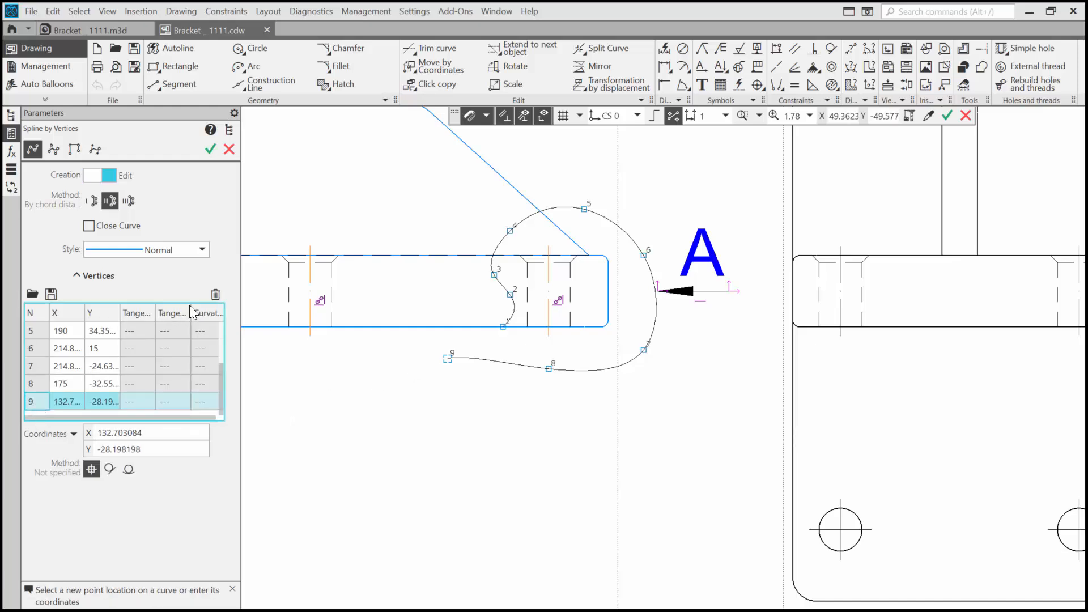
pyautogui.click(216, 294)
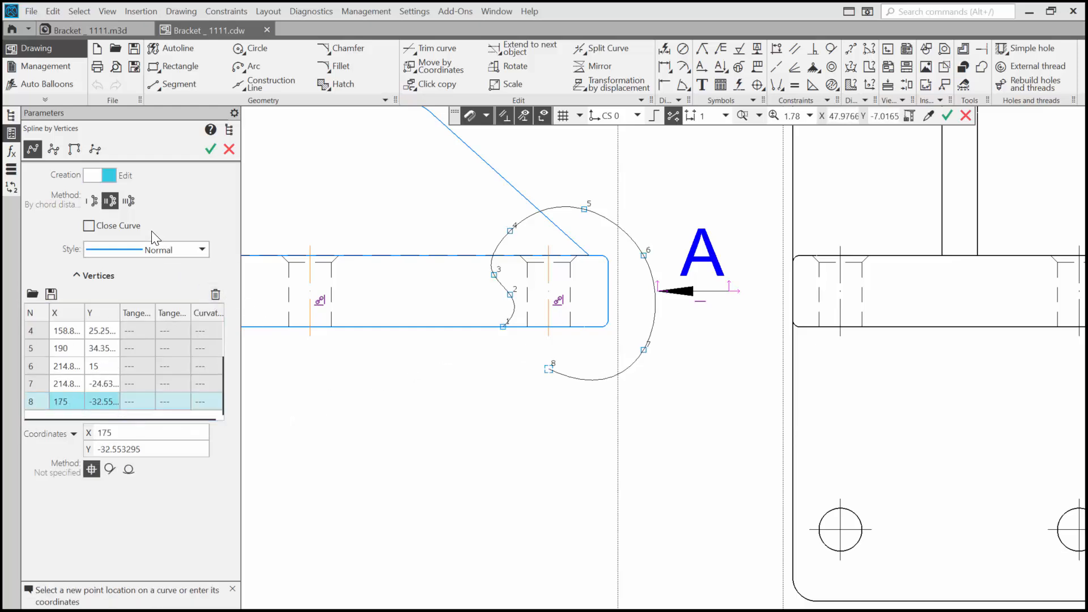
pyautogui.click(88, 226)
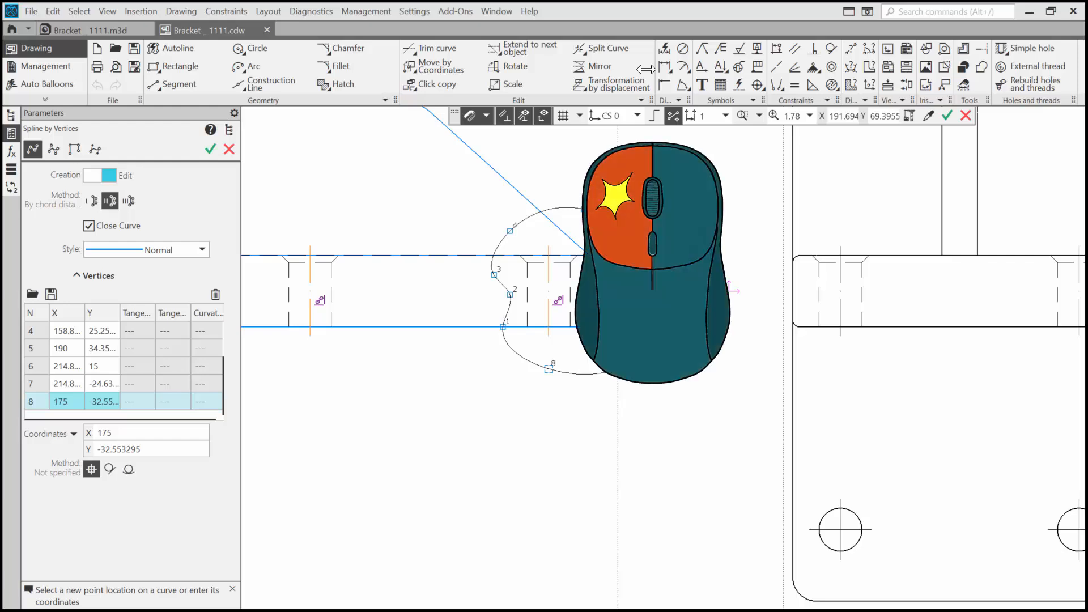
# Compact the Edit command group and expand the Views command group to show its labels.
pyautogui.moveTo(646, 70); pyautogui.dragTo(463, 77)
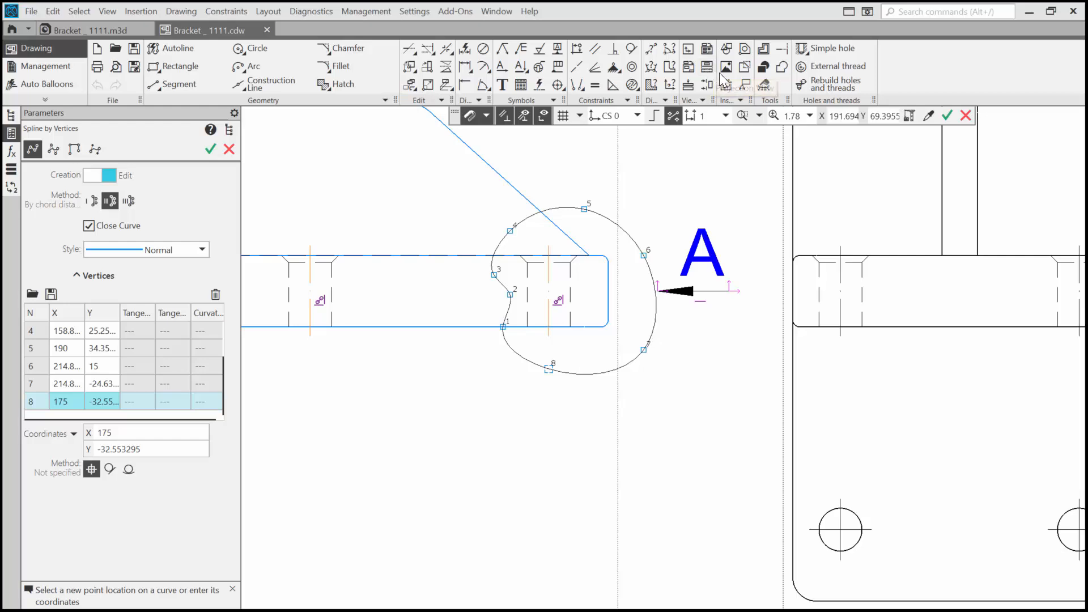
pyautogui.moveTo(716, 70); pyautogui.dragTo(847, 70)
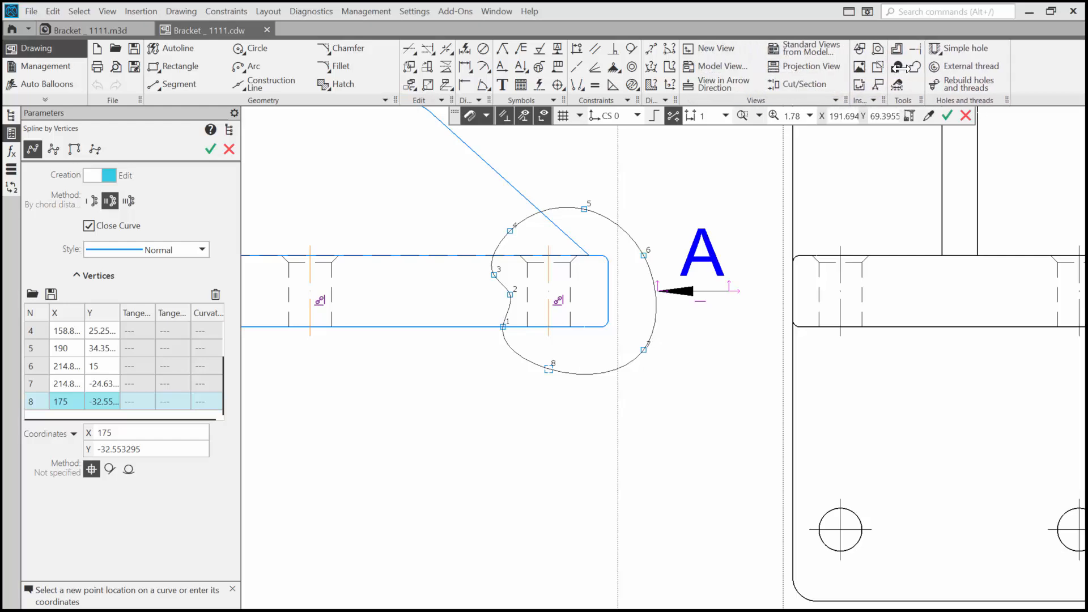
# Create a broken-out section bounded by the closed spline, with the cutting plane through the centre of the upper outer hole in Projection View 2.
pyautogui.click(758, 102)
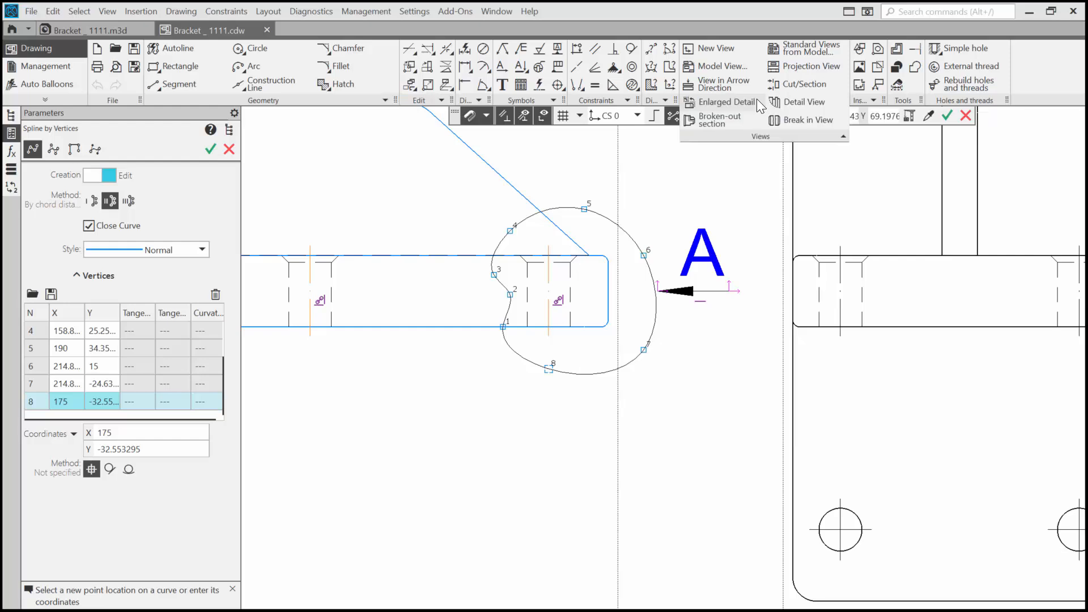
pyautogui.click(720, 118)
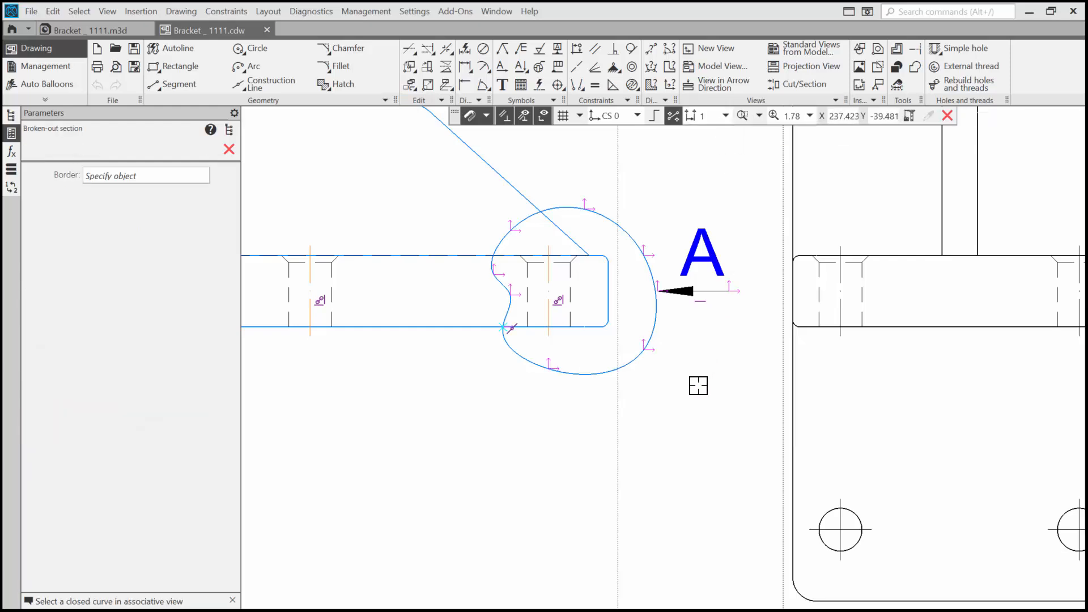
pyautogui.click(651, 331)
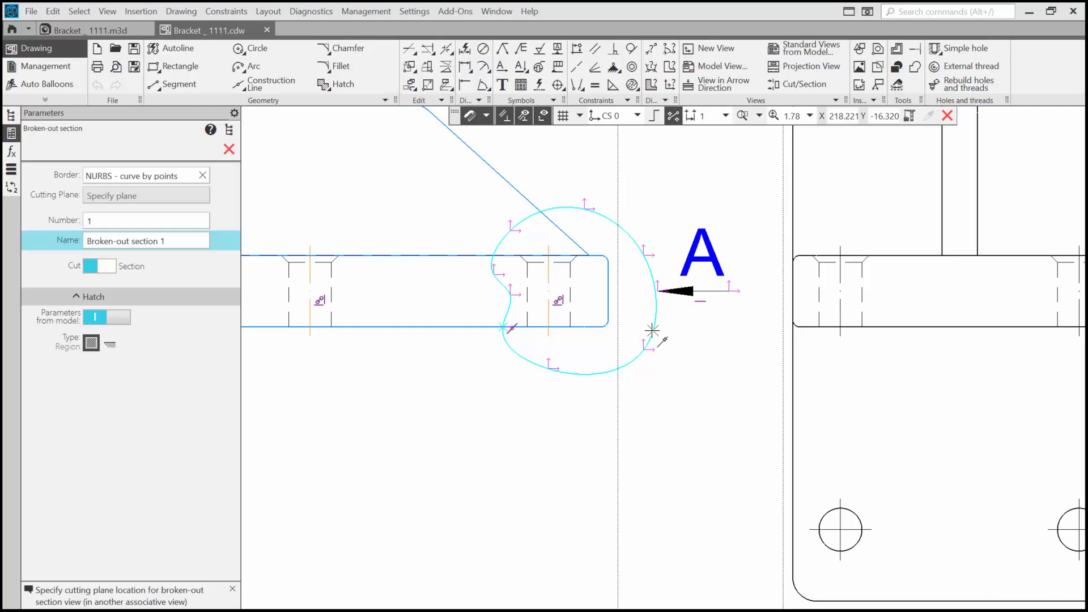
pyautogui.scroll(-3, 657, 339)
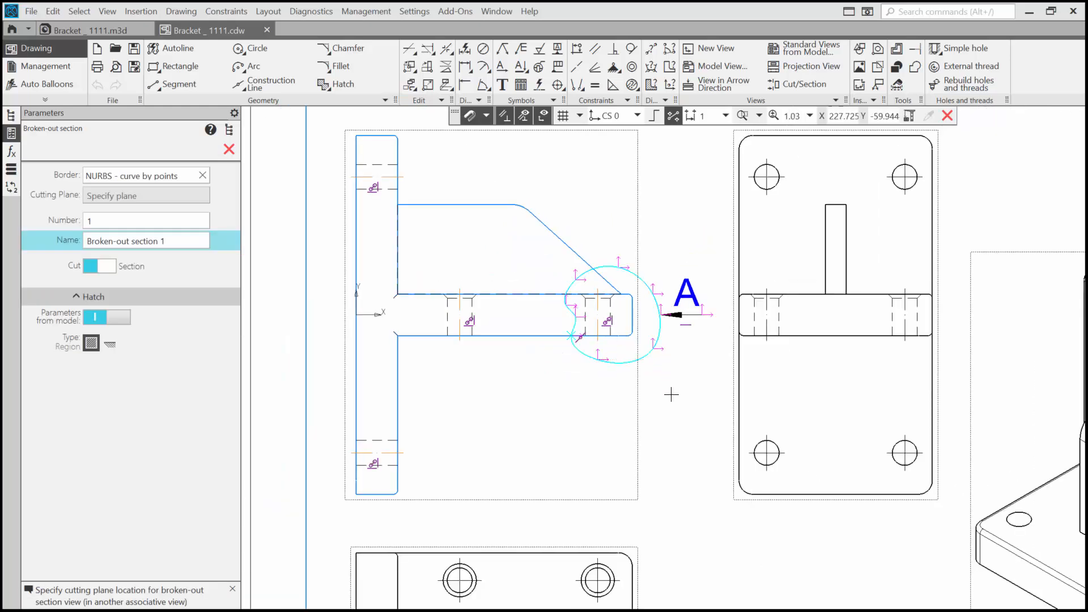
pyautogui.moveTo(670, 393)
pyautogui.mouseDown(button='middle')
pyautogui.moveTo(690, 278)
pyautogui.moveTo(680, 311)
pyautogui.mouseUp(button='middle')
pyautogui.scroll(-3, 680, 311)
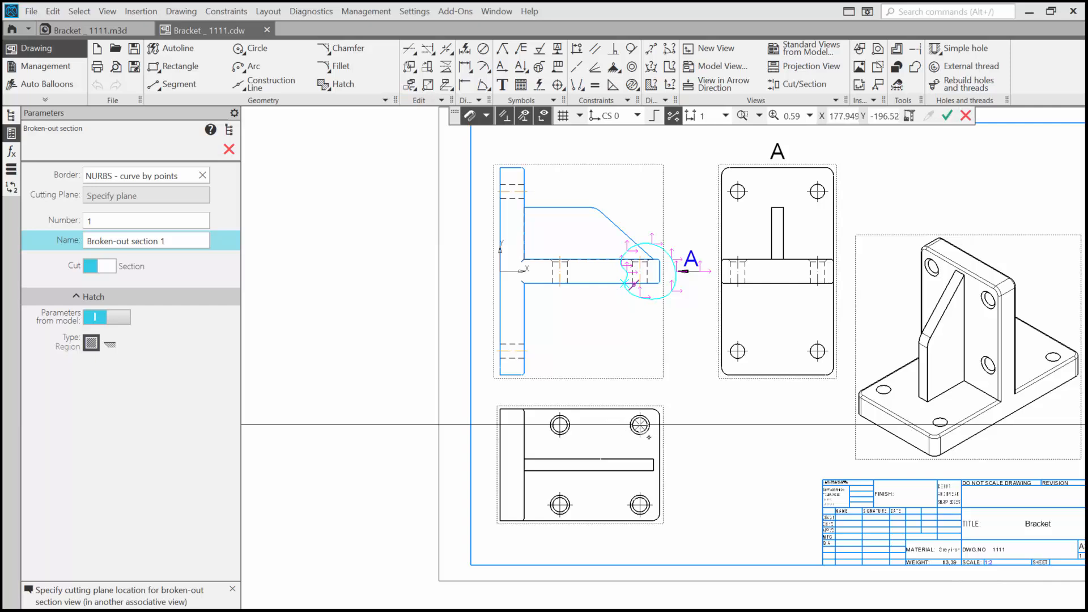
pyautogui.click(640, 425)
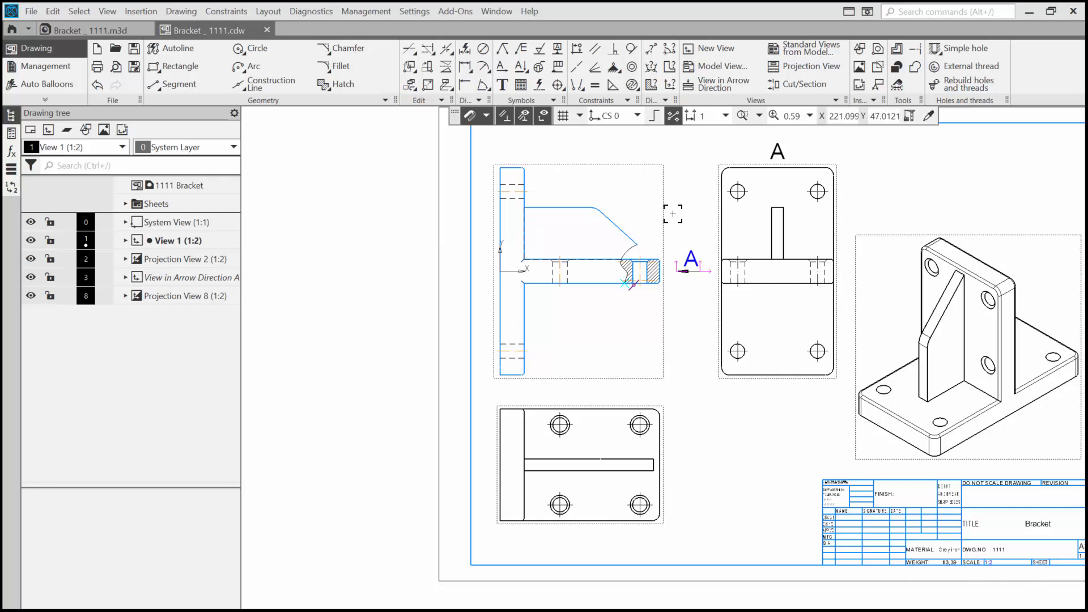
# Delete the two extra horizontal centre lines across the sectioned hole in View 1.
pyautogui.scroll(6, 650, 264)
pyautogui.click(627, 345)
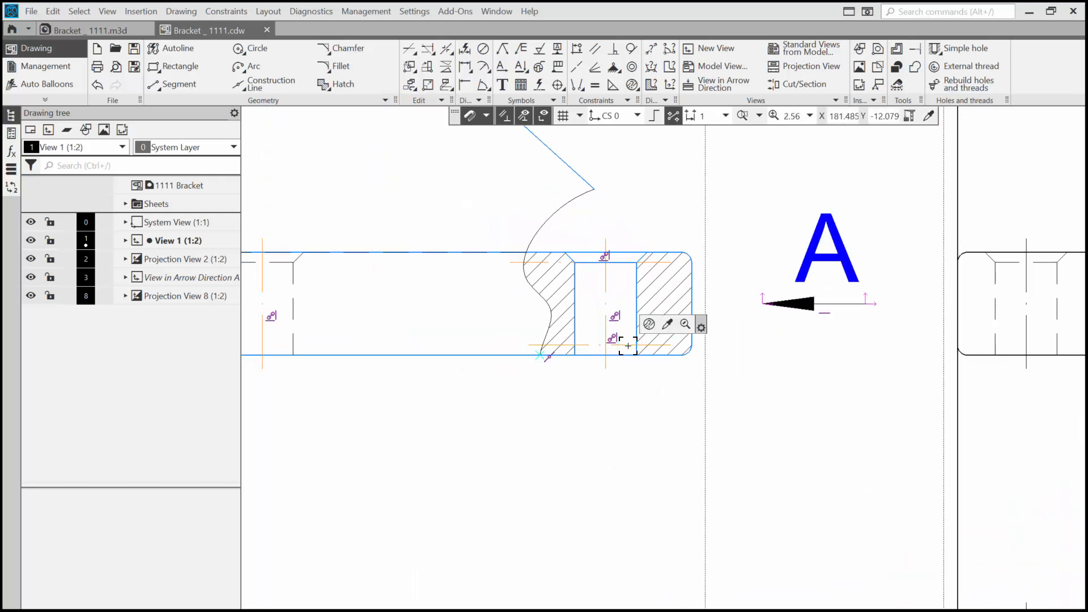
pyautogui.click(561, 263)
pyautogui.click(622, 418)
pyautogui.scroll(-4, 660, 512)
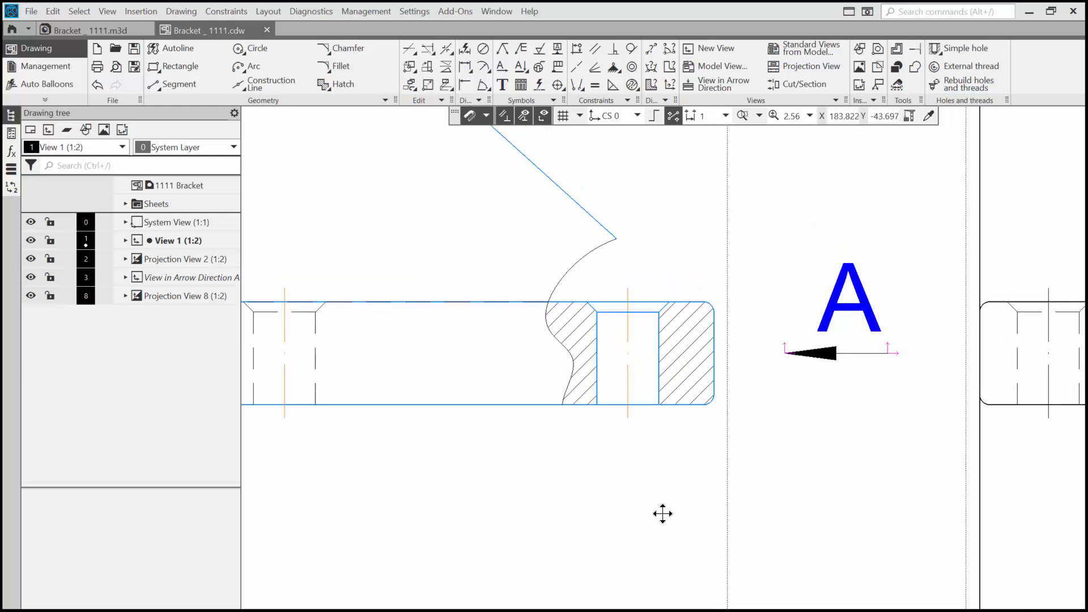
pyautogui.moveTo(668, 514); pyautogui.dragTo(664, 446, button='middle')
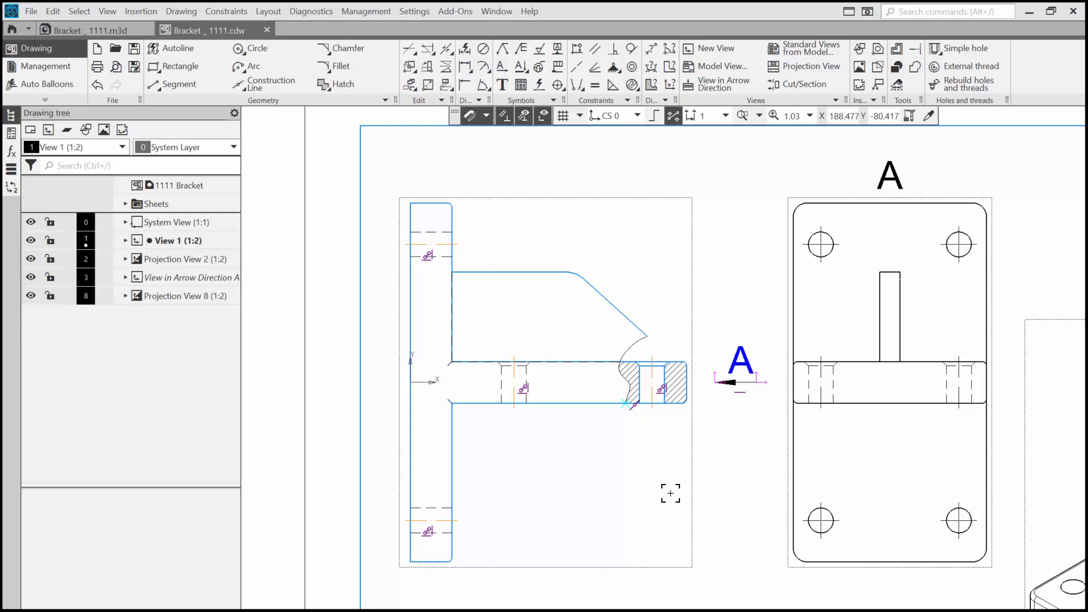
# Turn off Broken-out section 1 under View 1 to expose its boundary spline.
pyautogui.click(152, 243)
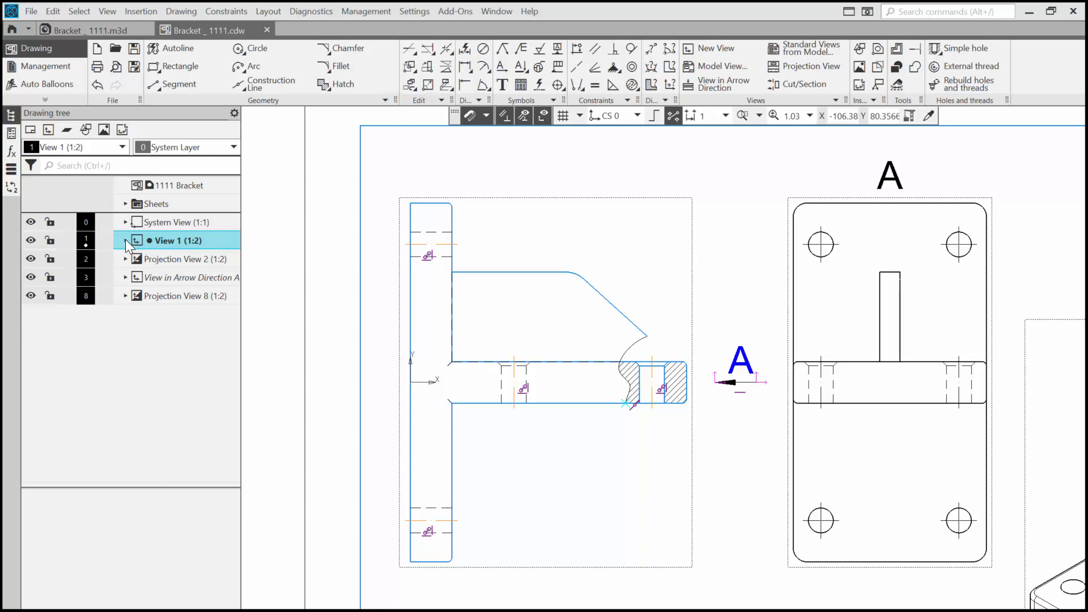
pyautogui.click(125, 240)
pyautogui.click(156, 278)
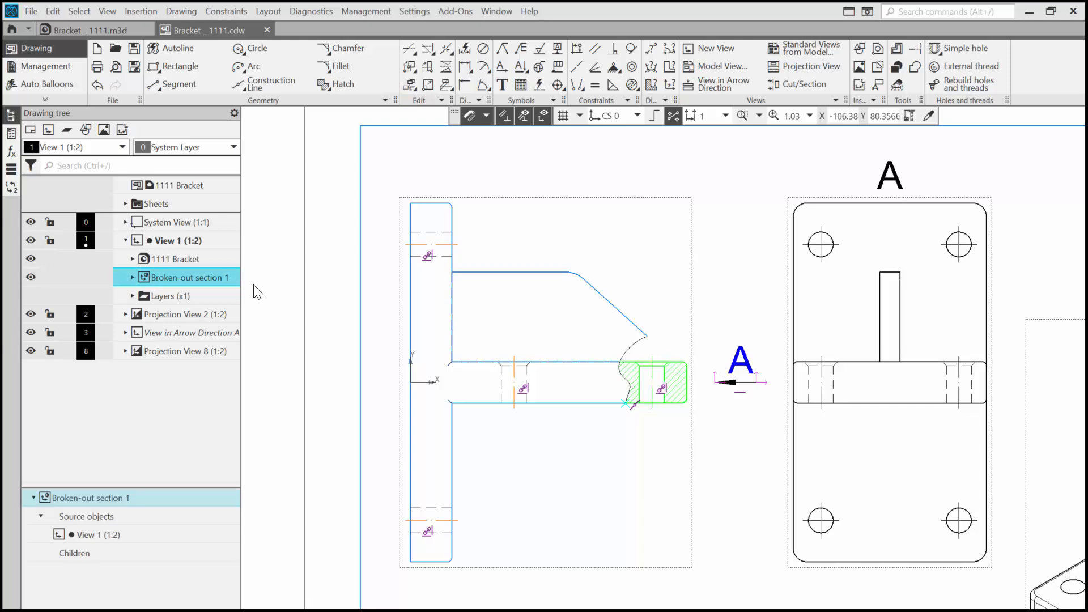
pyautogui.scroll(4, 660, 409)
pyautogui.moveTo(663, 407)
pyautogui.mouseDown(button='middle')
pyautogui.moveTo(691, 447)
pyautogui.moveTo(645, 453)
pyautogui.mouseUp(button='middle')
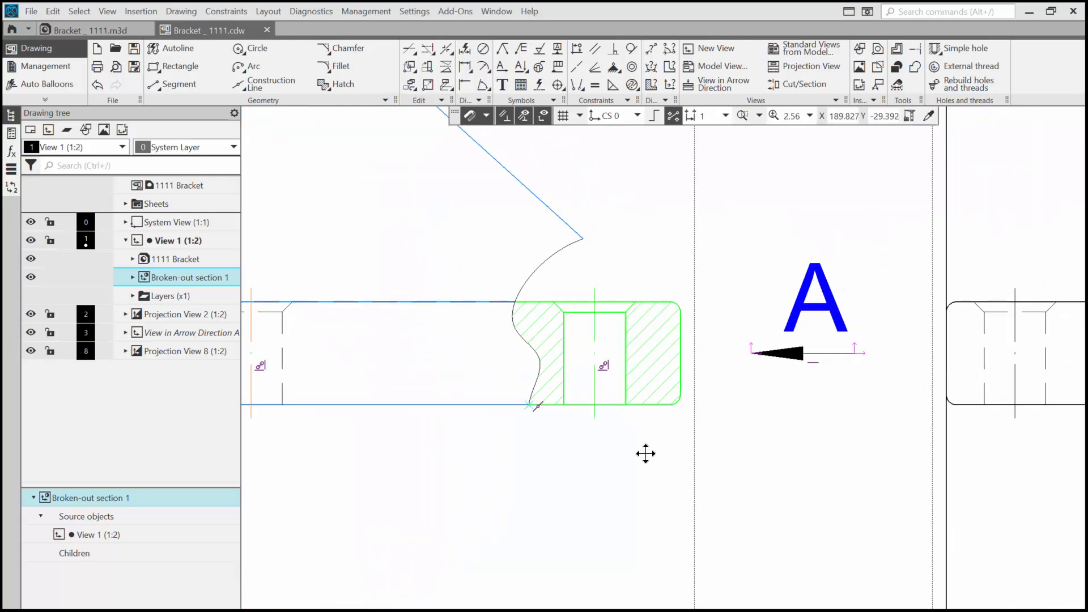
pyautogui.rightClick(208, 281)
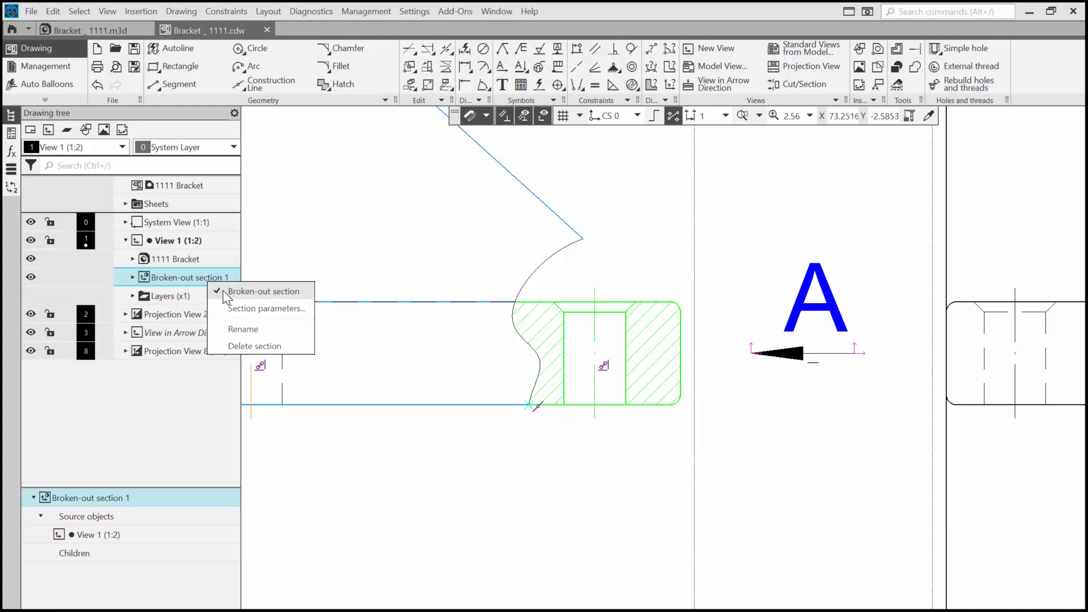
pyautogui.click(225, 290)
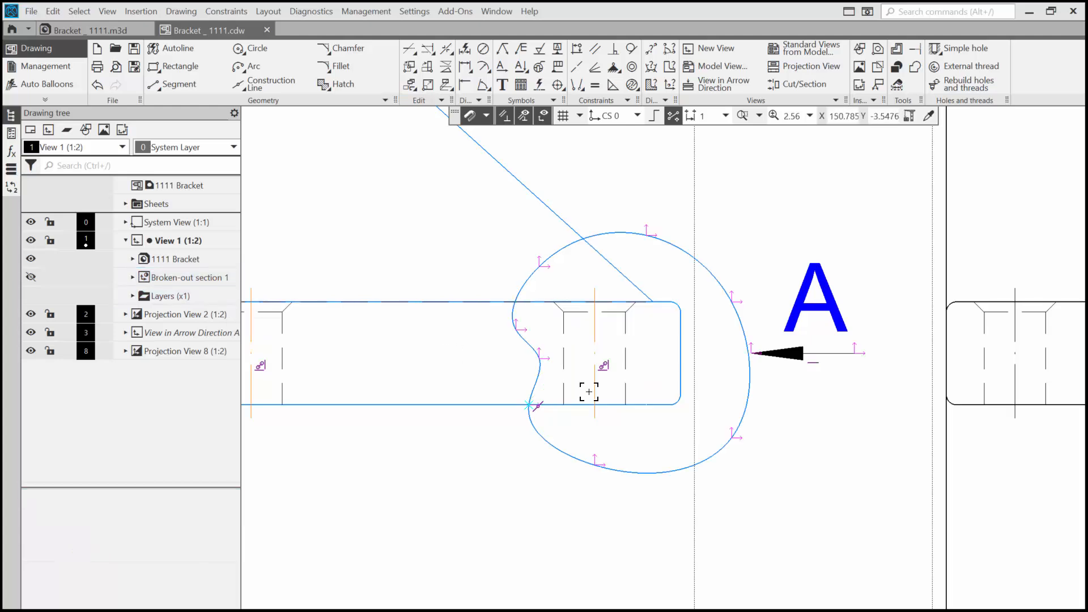
# Move the boundary spline's third vertex horizontally toward the hole and turn Broken-out section 1 back on.
pyautogui.scroll(3, 578, 371)
pyautogui.click(512, 363)
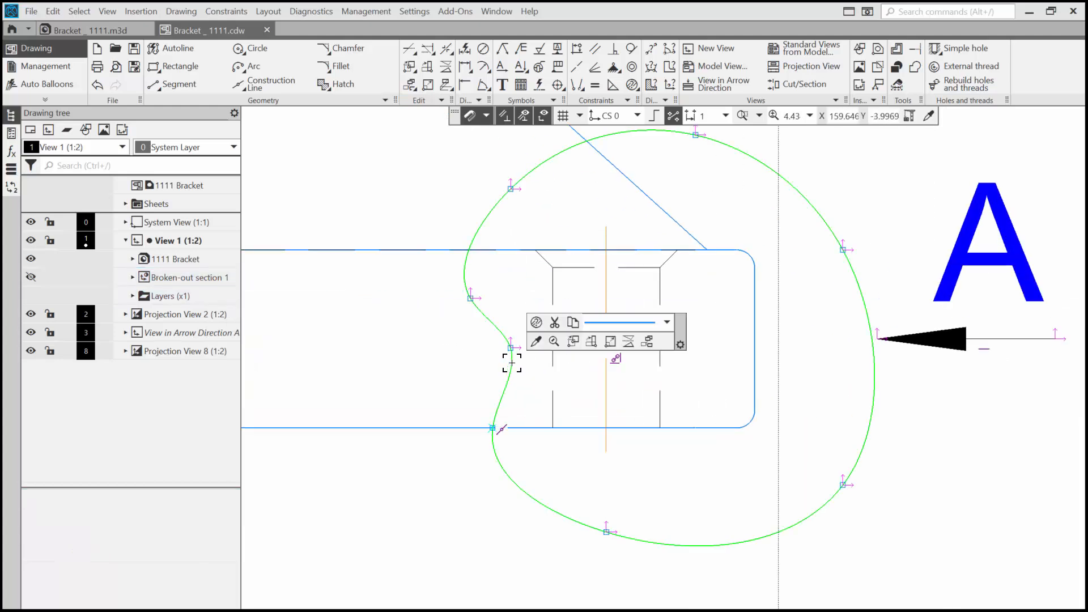
pyautogui.moveTo(471, 298); pyautogui.dragTo(498, 298)
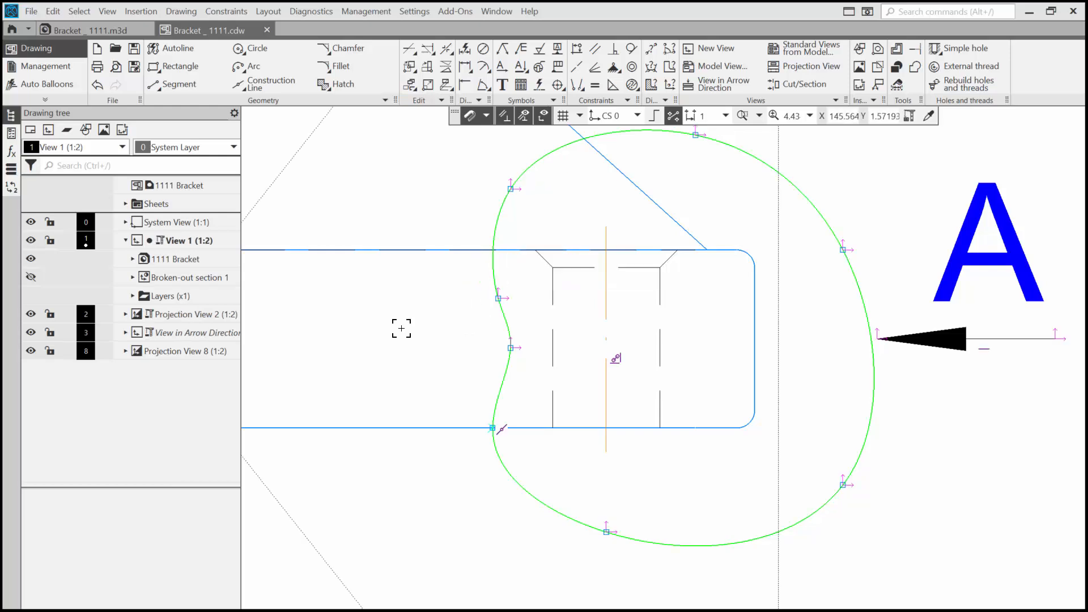
pyautogui.rightClick(201, 275)
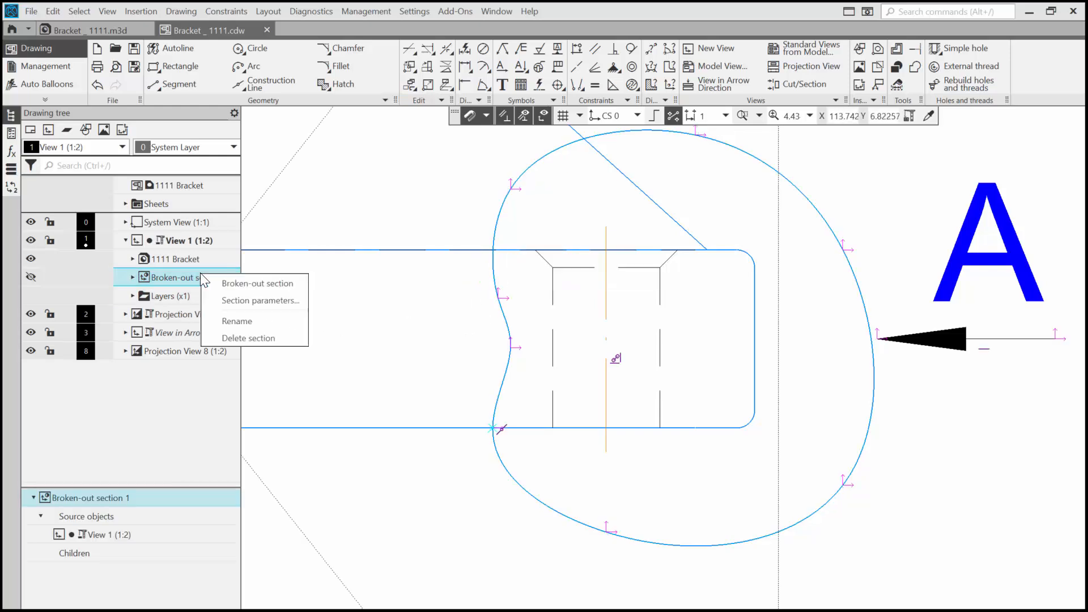
pyautogui.click(227, 279)
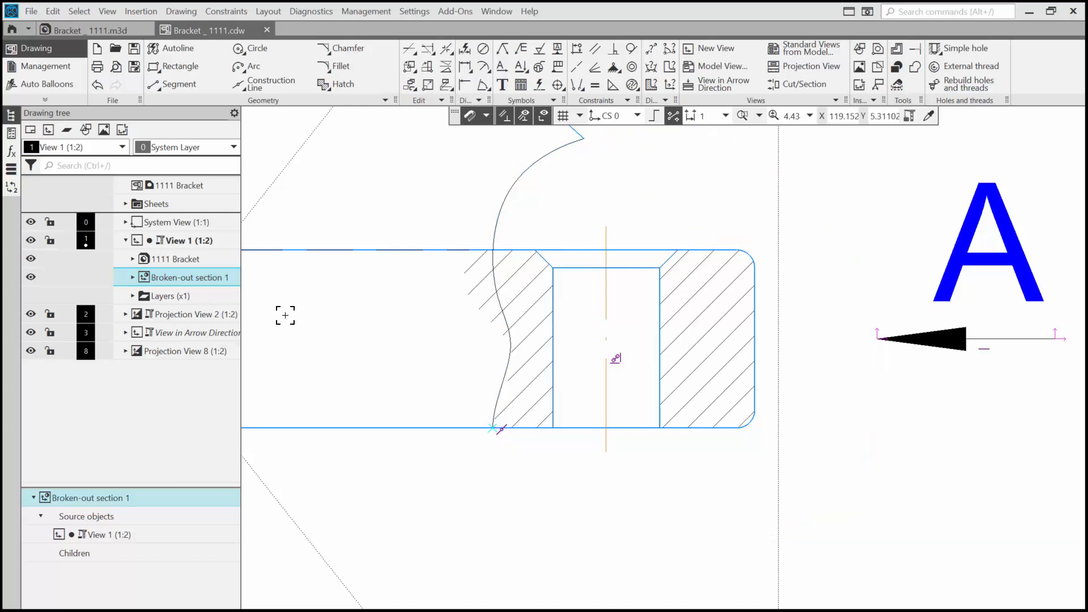
# Rebuild the drawing and relocate the cutting plane of Broken-out section 1 to the centre of the lower outer hole in Projection View 2.
pyautogui.press('F5')
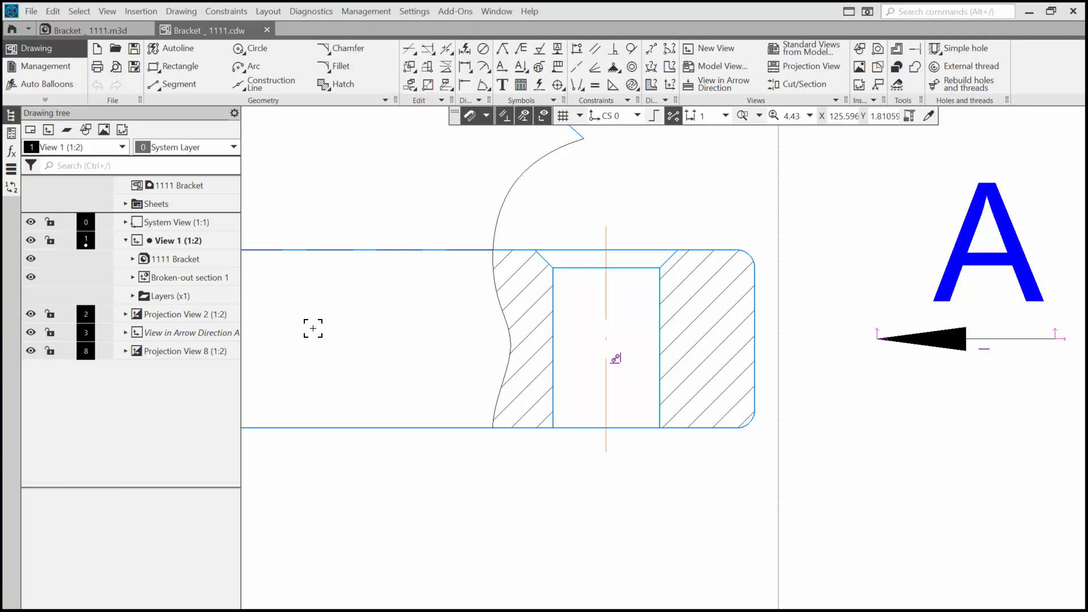
pyautogui.click(219, 278)
pyautogui.rightClick(219, 279)
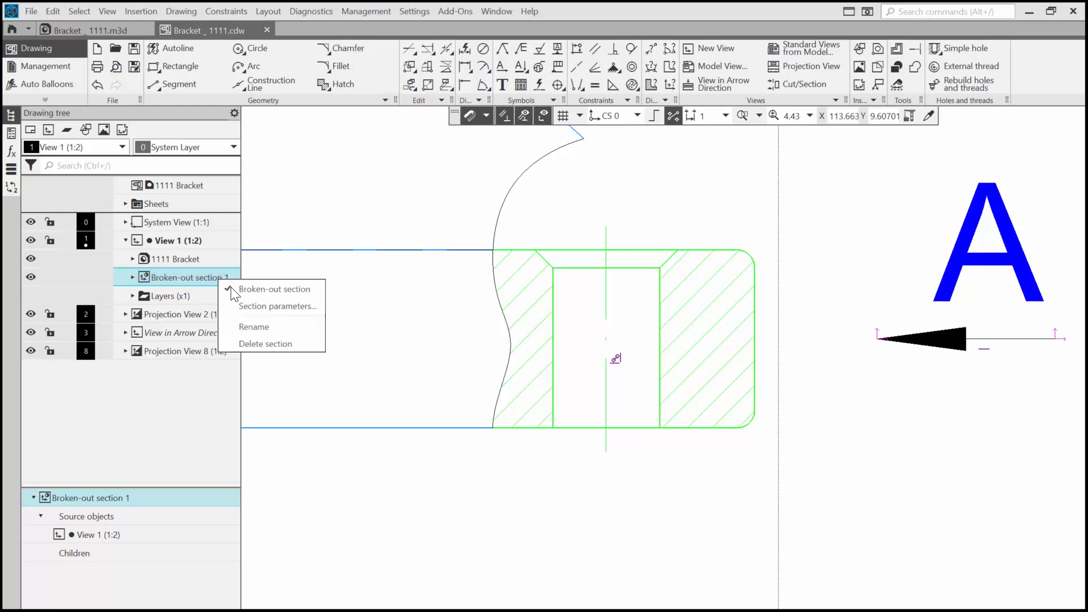
pyautogui.click(253, 309)
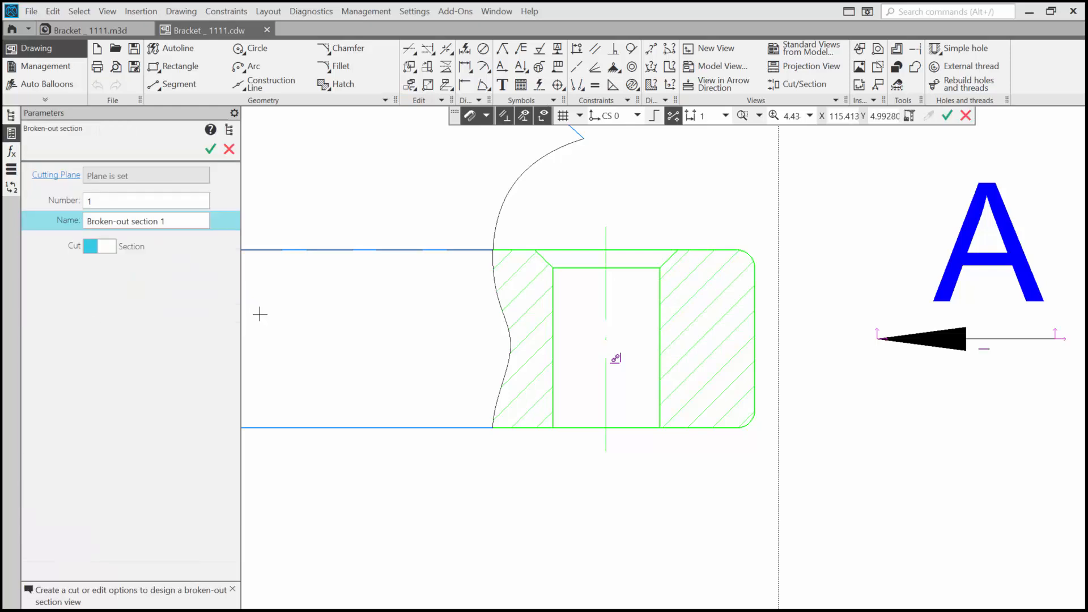
pyautogui.scroll(-5, 352, 355)
pyautogui.moveTo(385, 426); pyautogui.dragTo(575, 287, button='middle')
pyautogui.scroll(-3, 624, 300)
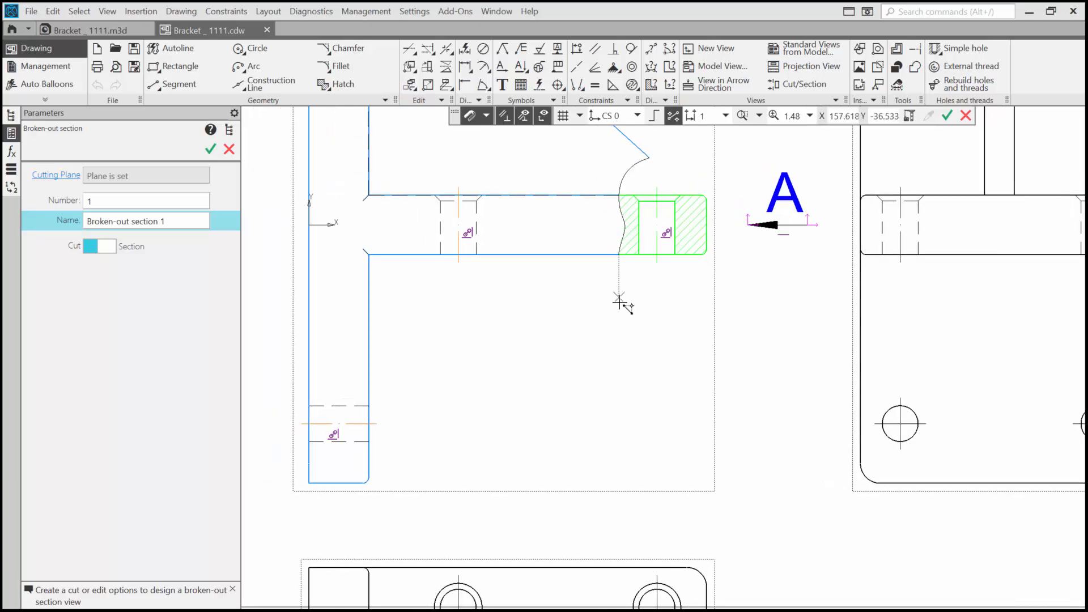
pyautogui.click(63, 175)
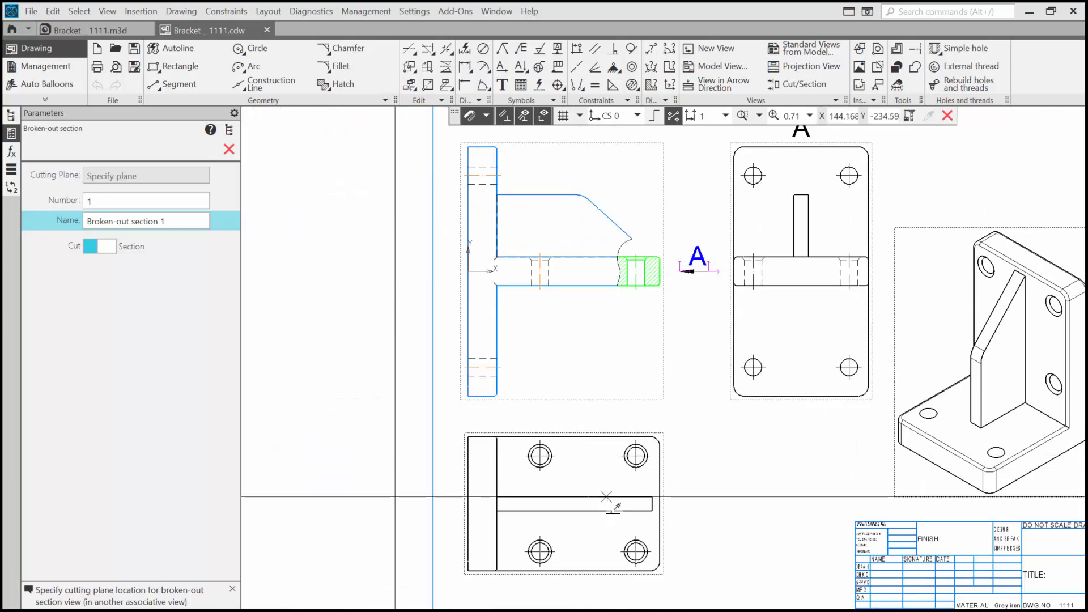
pyautogui.click(635, 553)
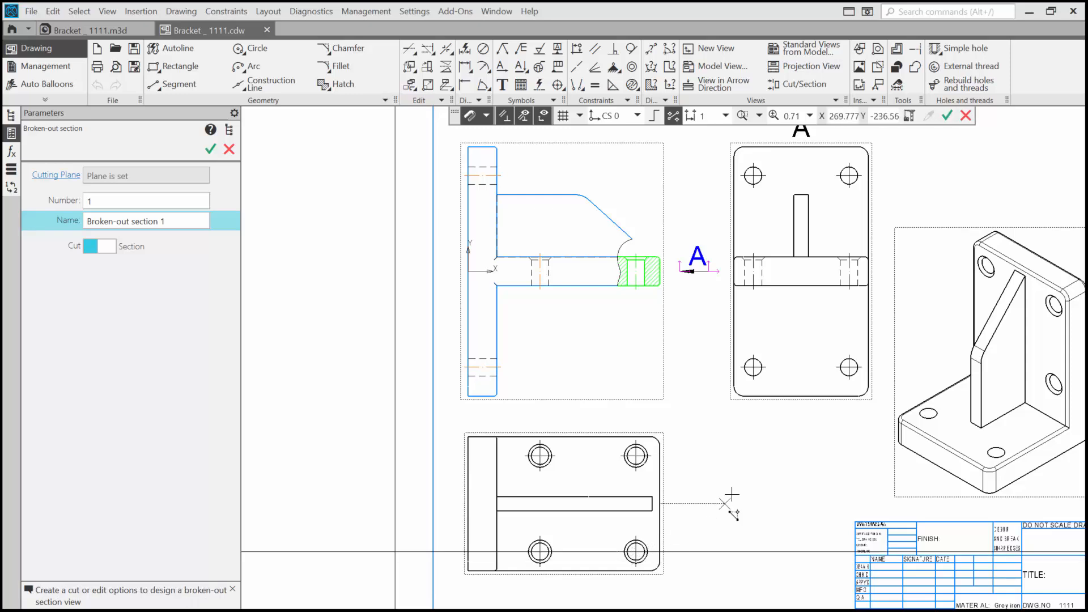
pyautogui.click(209, 147)
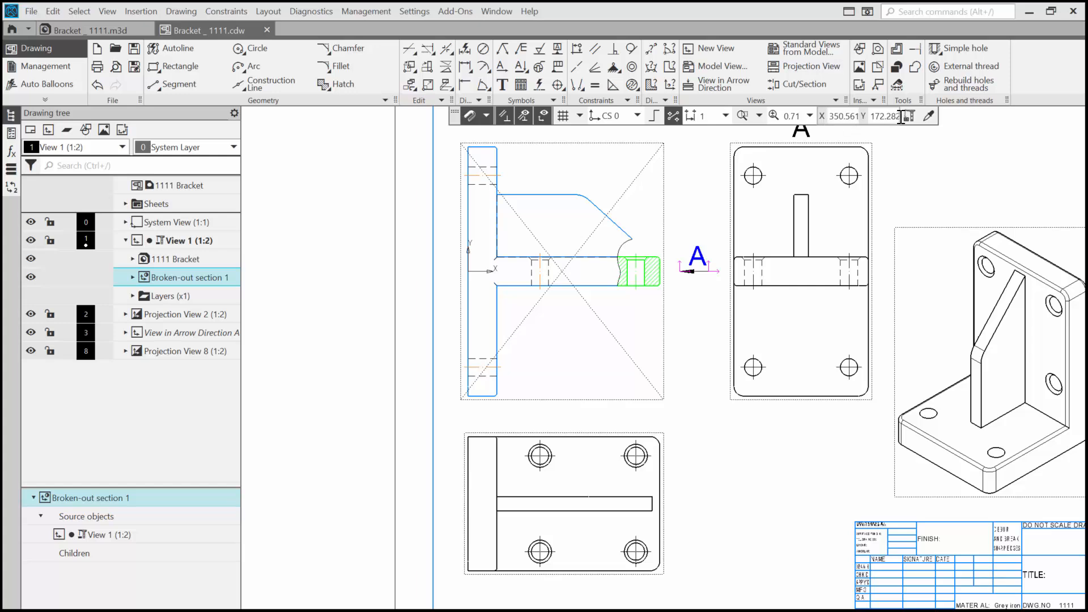
pyautogui.press('Escape')
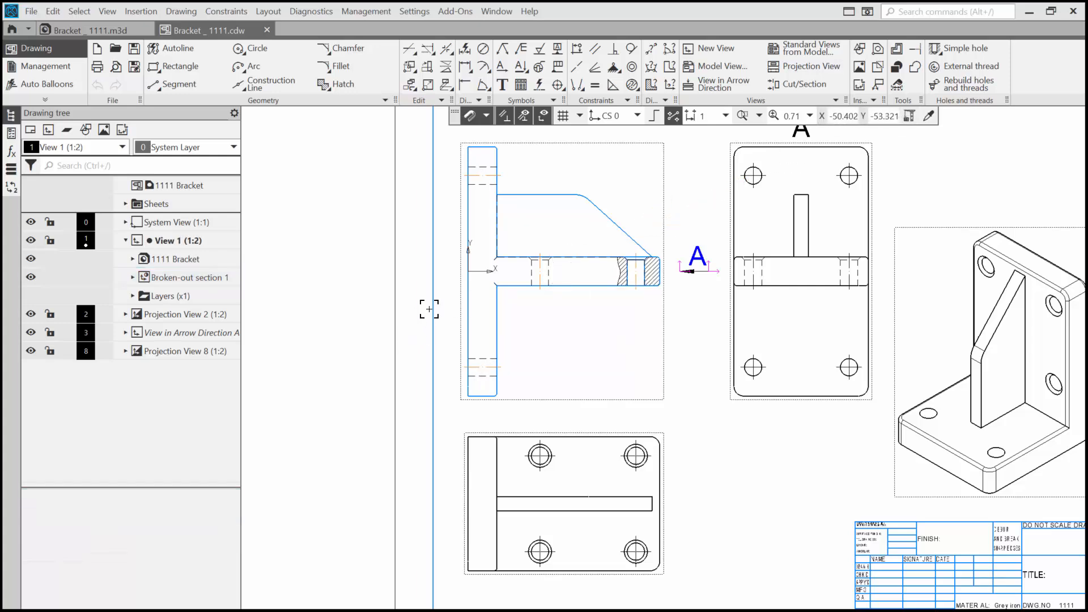
# Draw a horizontal wavy line 30 mm long across the vertical plate, just below its upper hole in View 1.
pyautogui.scroll(4, 491, 224)
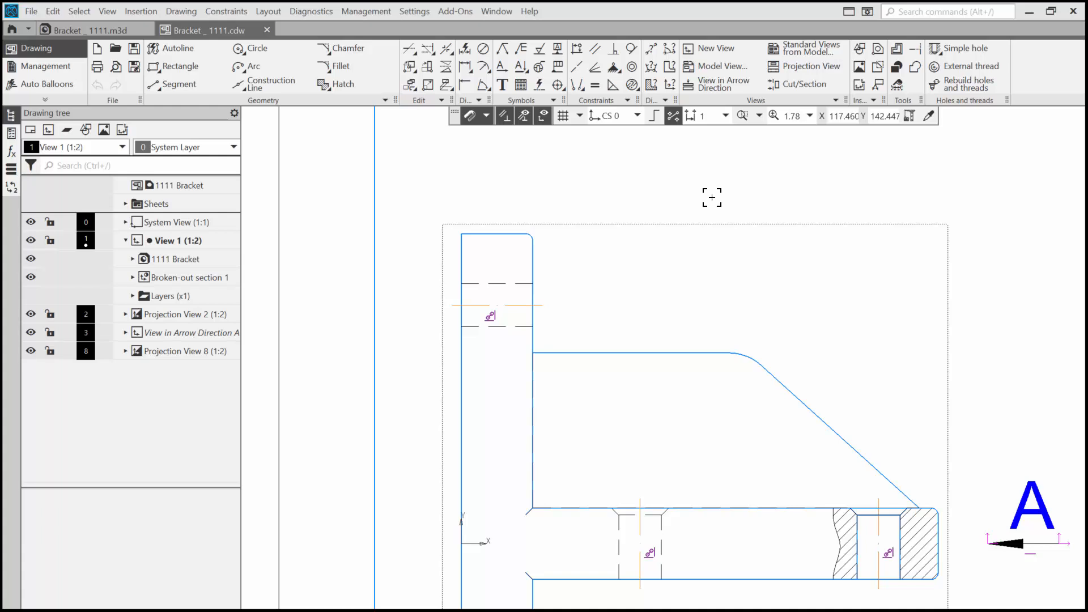
pyautogui.click(551, 100)
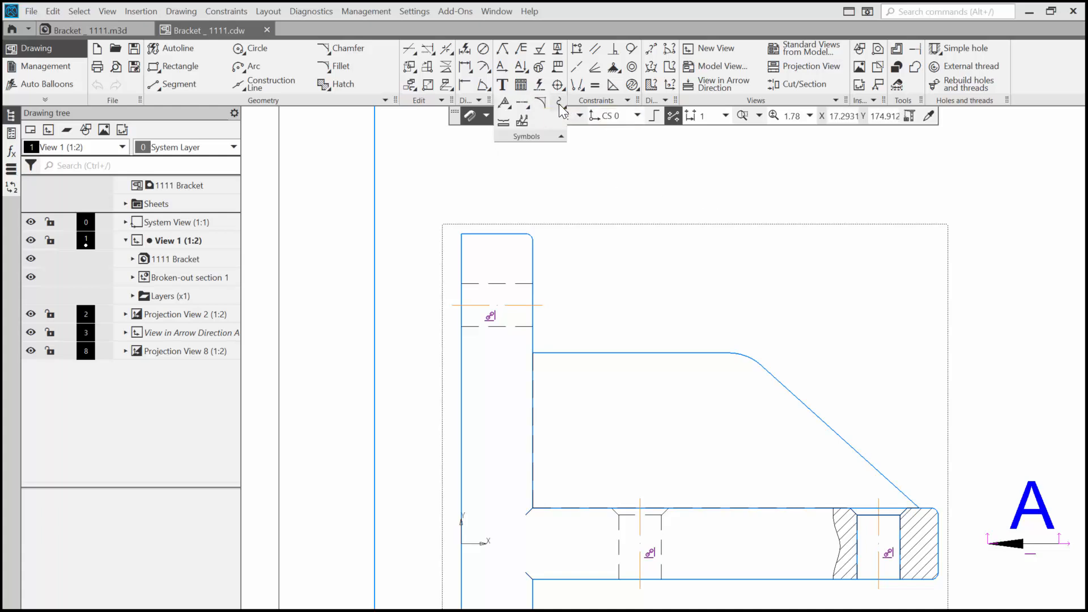
pyautogui.click(559, 104)
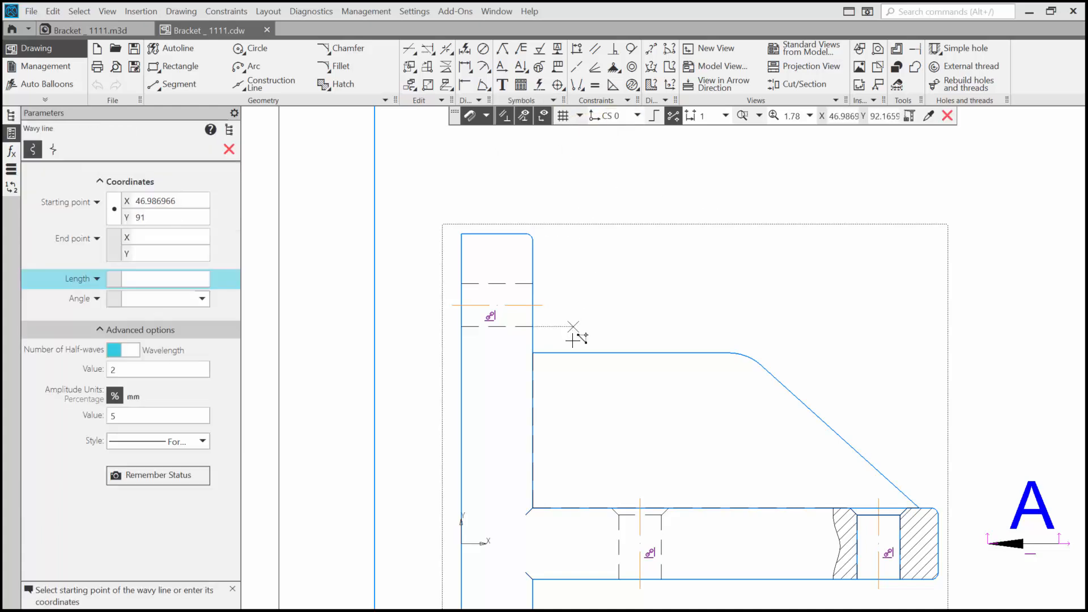
pyautogui.click(461, 341)
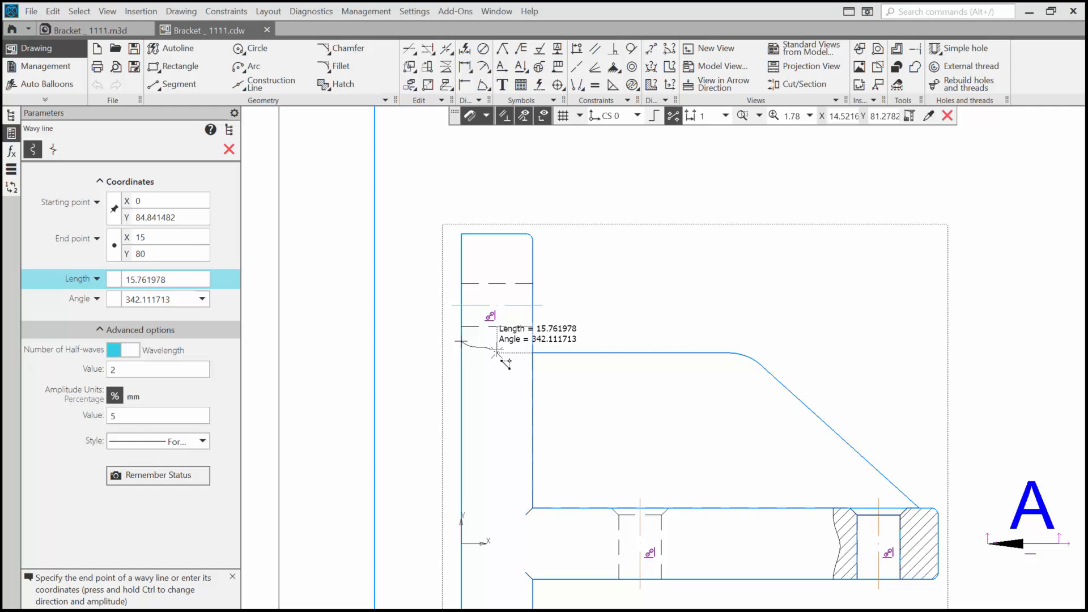
pyautogui.press('shift')
pyautogui.click(654, 116)
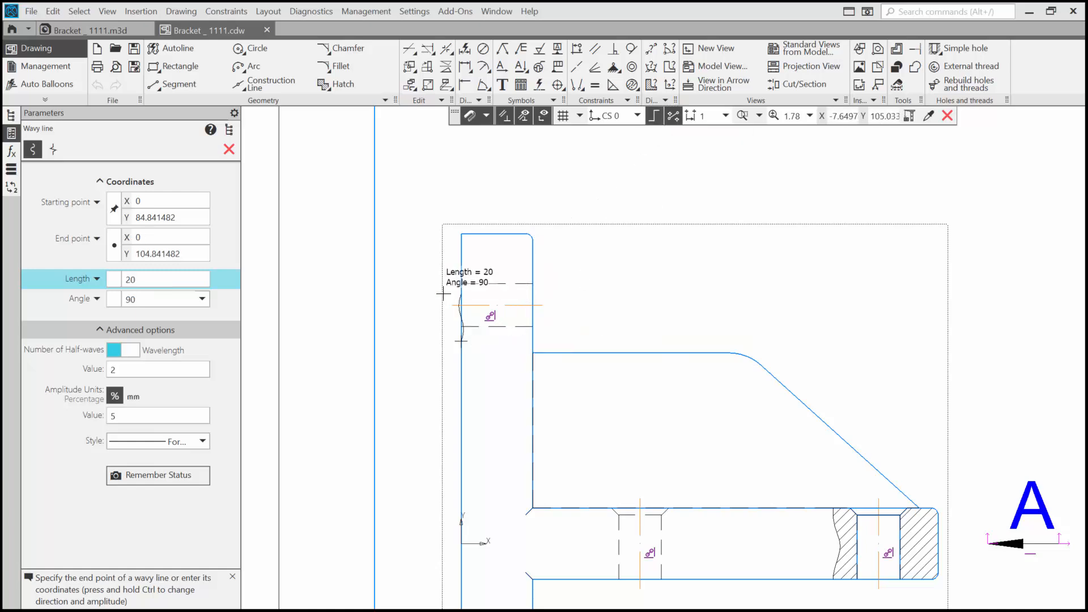
pyautogui.click(532, 341)
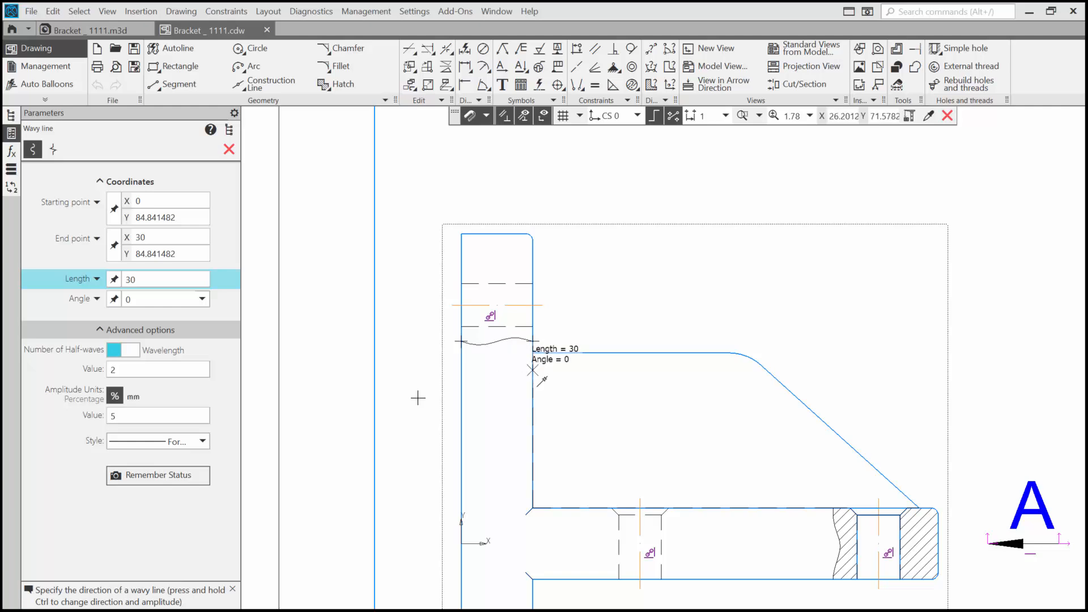
# Set the wavy line's number of half-waves to 4 and finish the line.
pyautogui.click(187, 369)
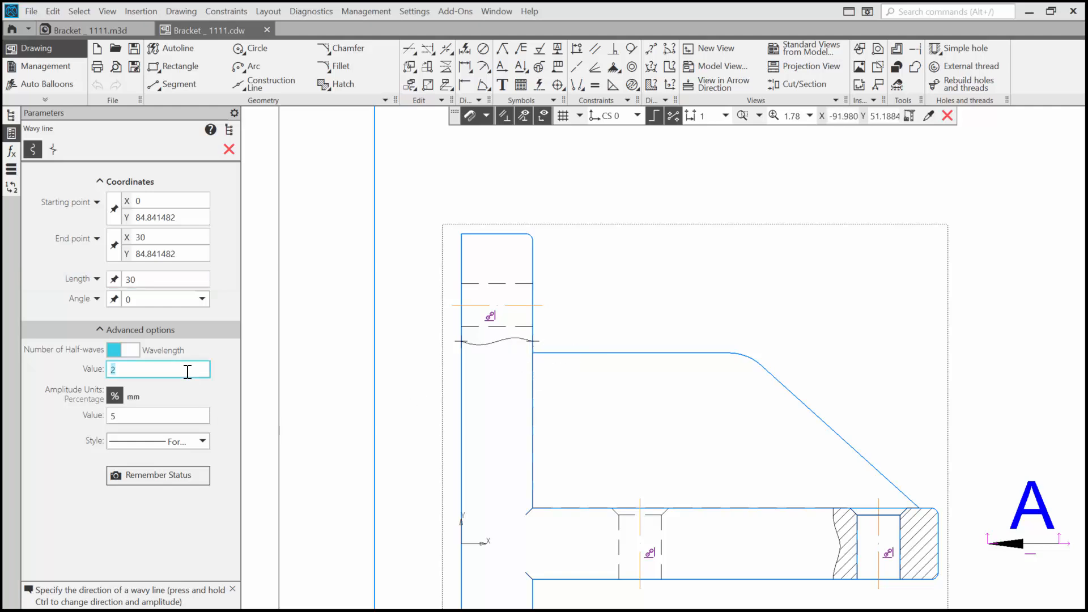
pyautogui.write('4')
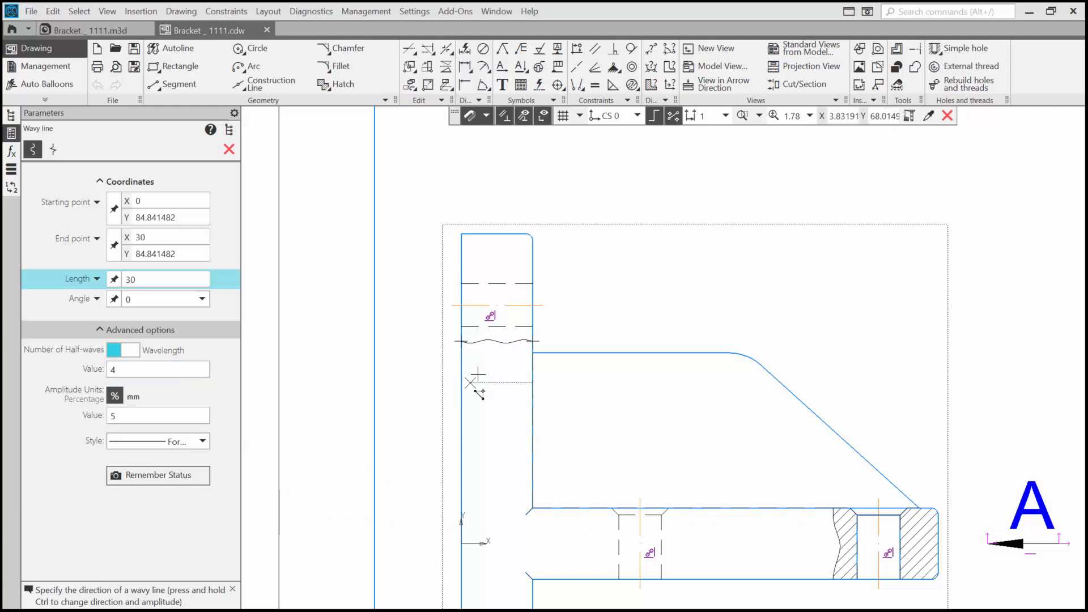
pyautogui.click(506, 352)
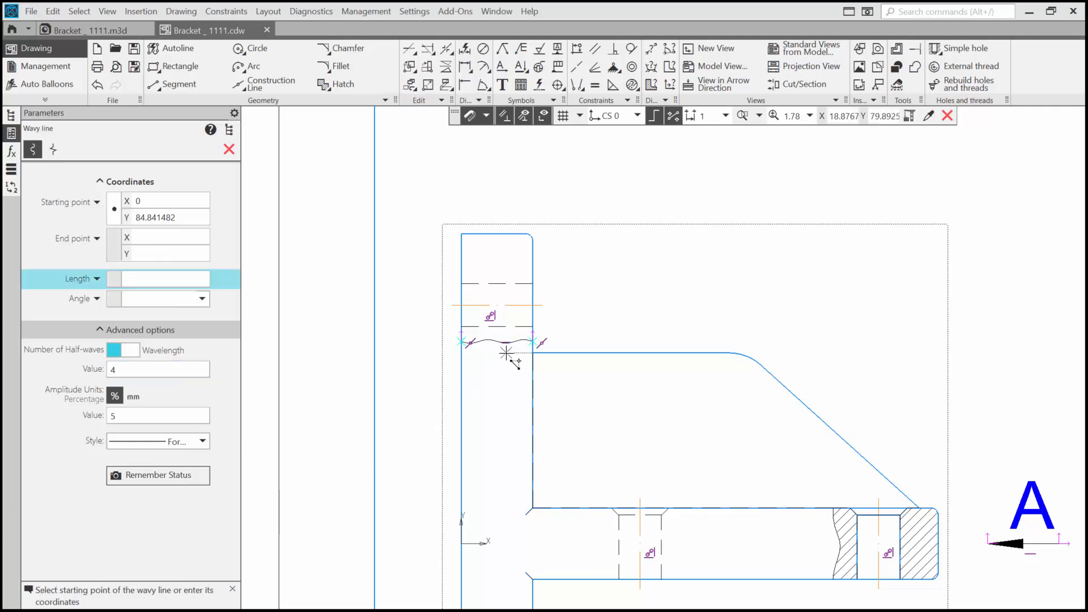
pyautogui.click(229, 149)
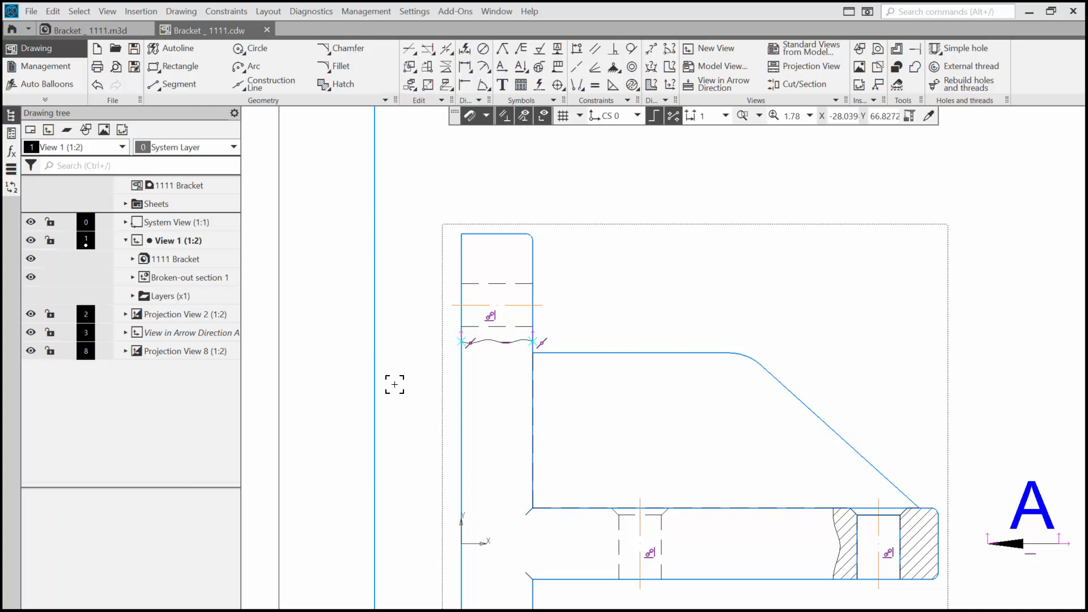
# Explode the wavy line and open the resulting Bezier curve in creation mode for adding further points.
pyautogui.rightClick(521, 342)
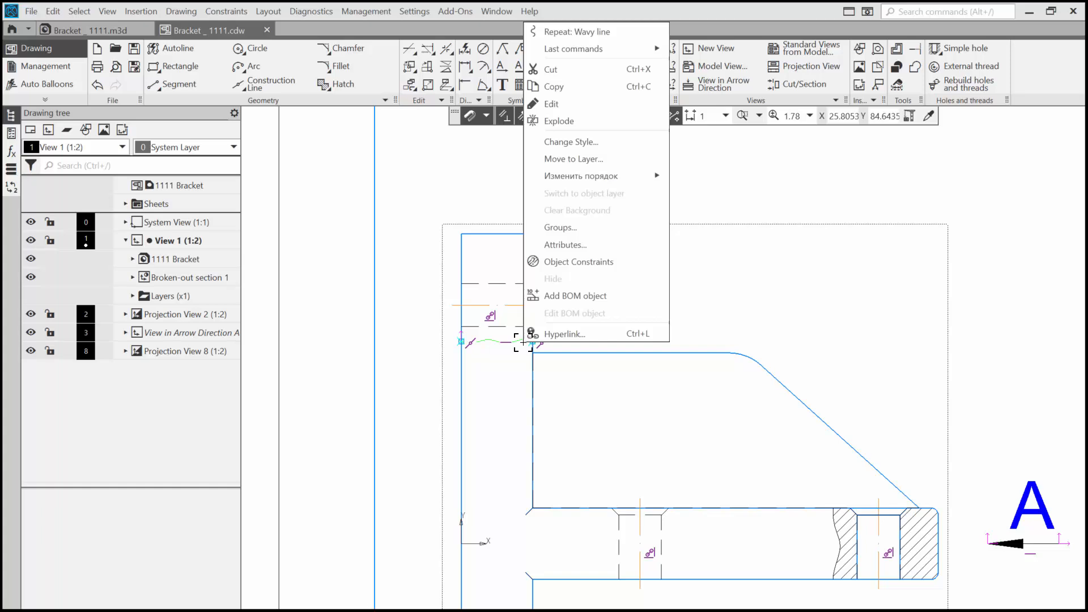
pyautogui.click(554, 124)
pyautogui.scroll(5, 506, 335)
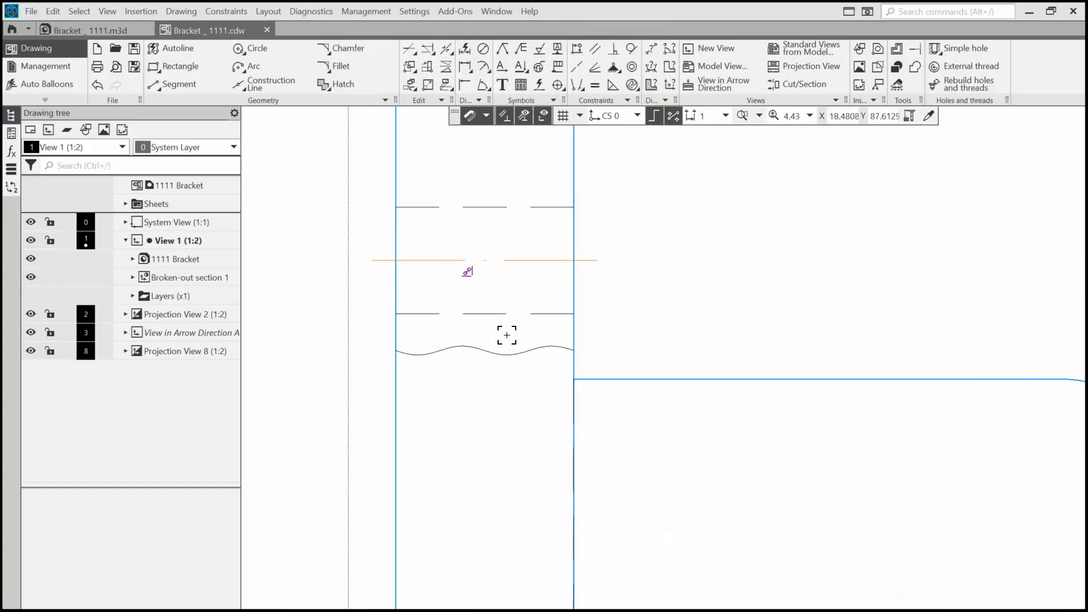
pyautogui.click(517, 354)
pyautogui.moveTo(530, 416); pyautogui.dragTo(552, 456, button='middle')
pyautogui.rightClick(562, 388)
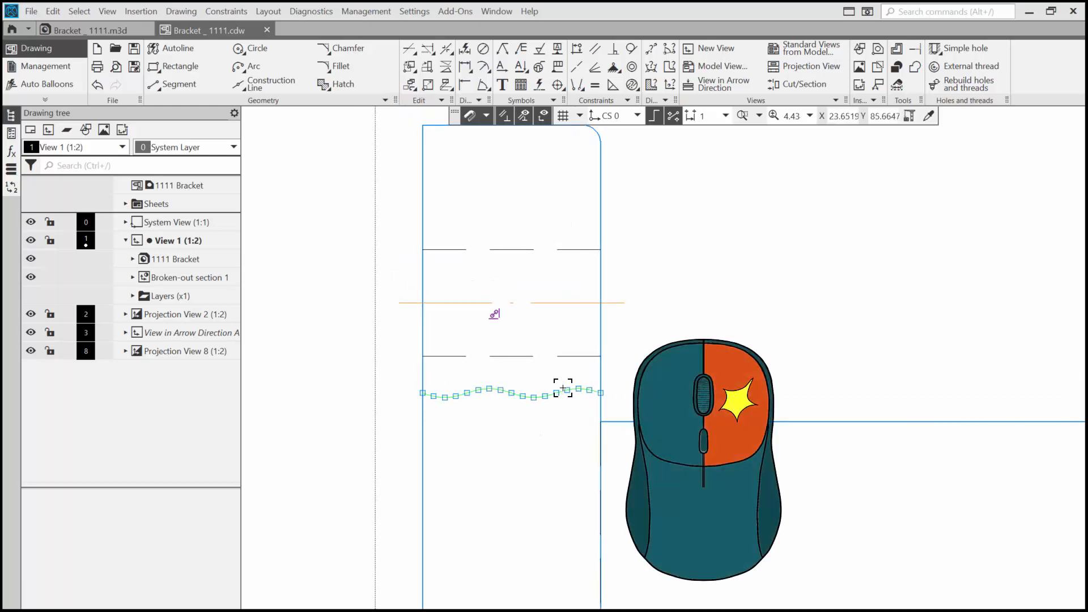
pyautogui.click(594, 150)
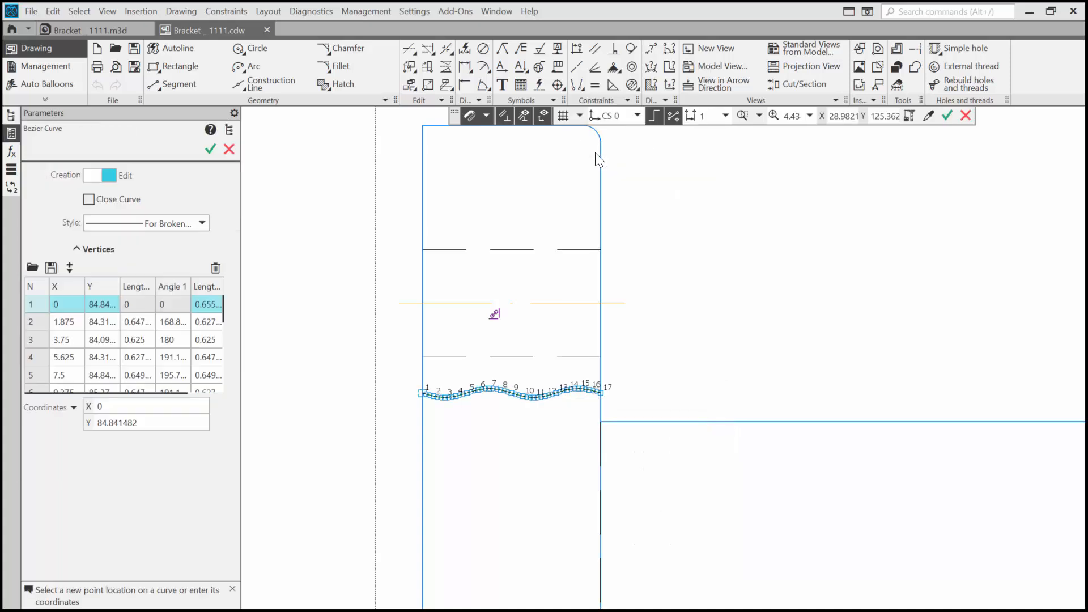
pyautogui.click(89, 175)
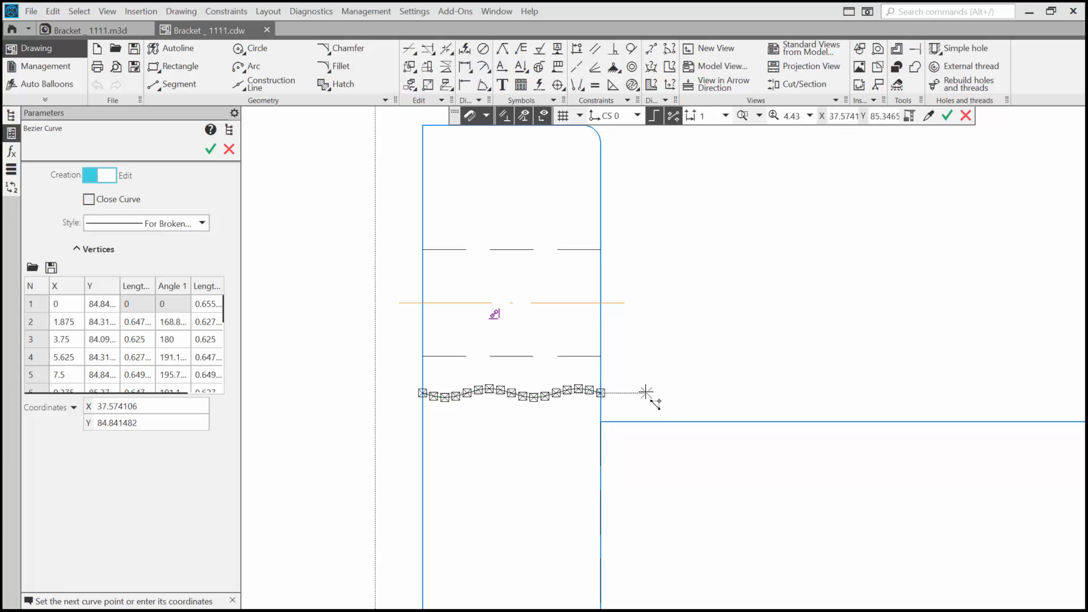
# Extend the Bezier curve with five points looping around the vertical plate's upper hole, and close the curve.
pyautogui.click(626, 392)
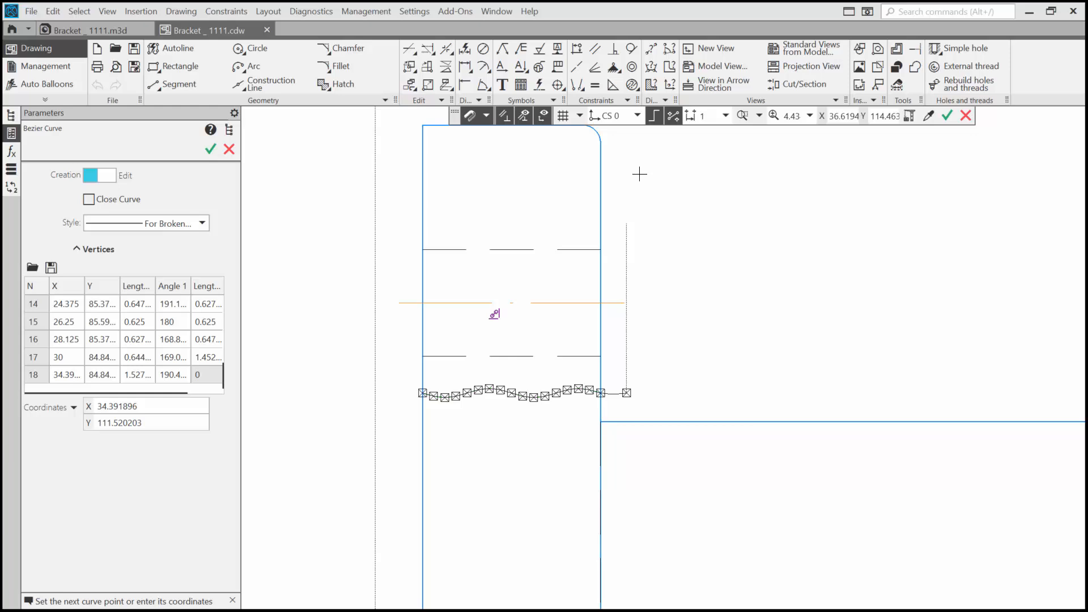
pyautogui.click(676, 249)
pyautogui.click(530, 184)
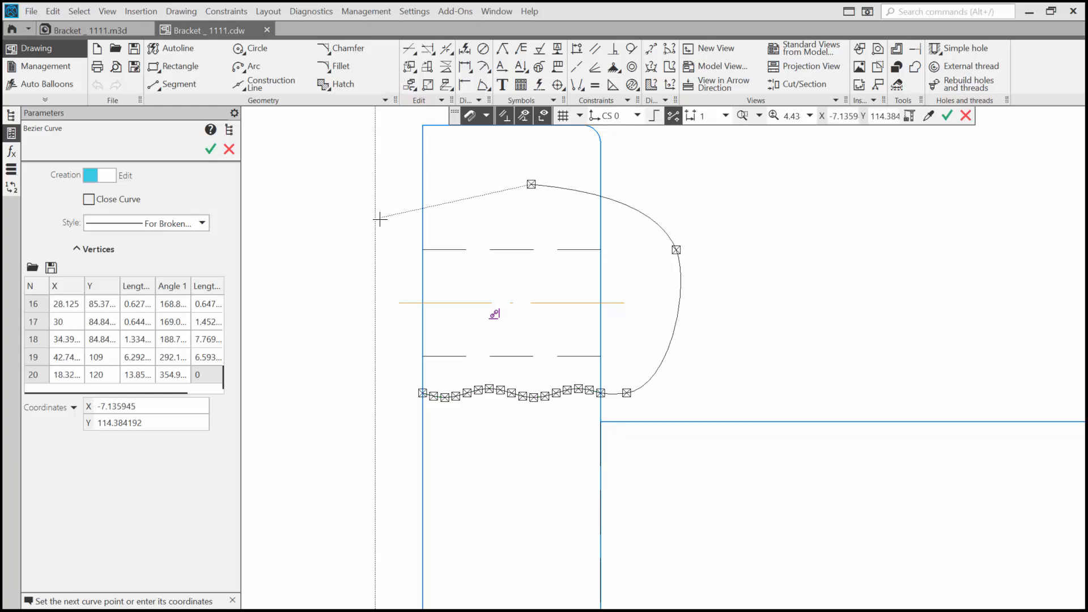
pyautogui.click(379, 220)
pyautogui.click(355, 343)
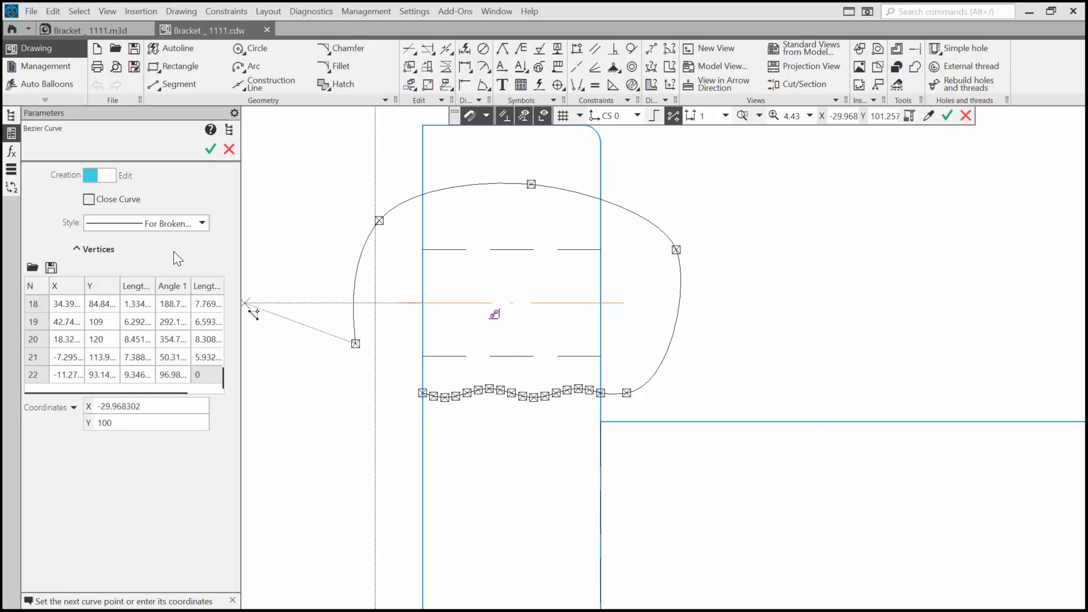
pyautogui.click(89, 199)
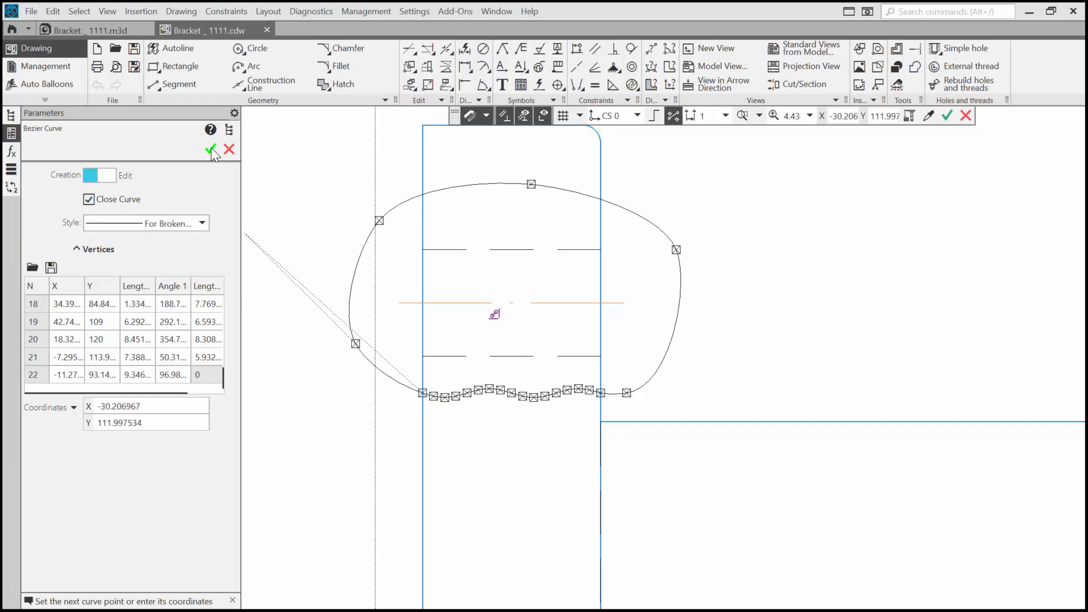
pyautogui.click(211, 148)
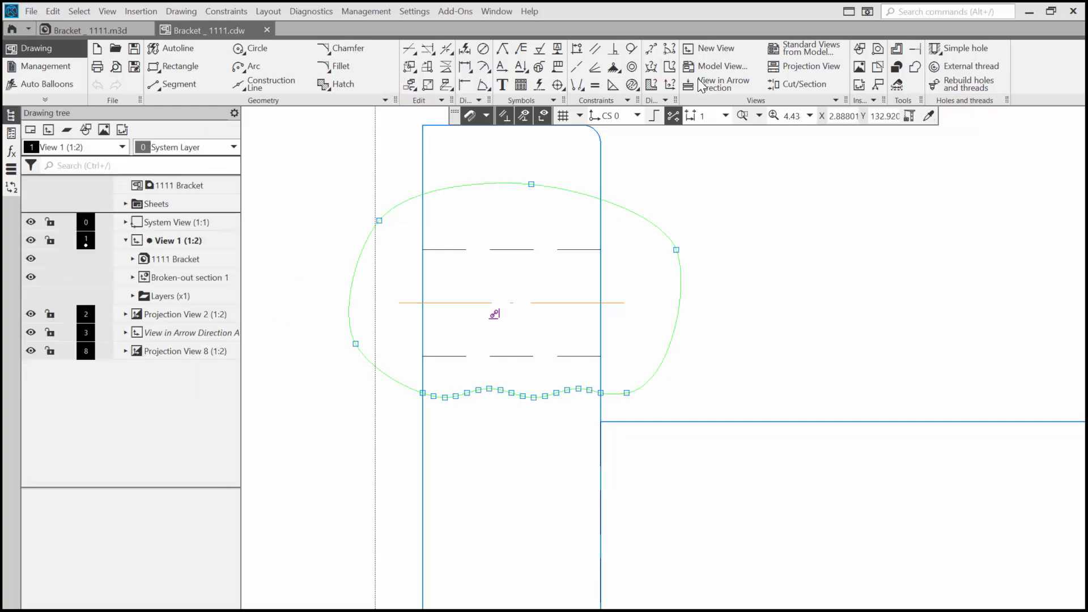
# Create a broken-out section bounded by the closed Bezier curve, with the cutting plane through the upper left hole's centre in View in Arrow Direction A.
pyautogui.click(824, 100)
pyautogui.click(712, 133)
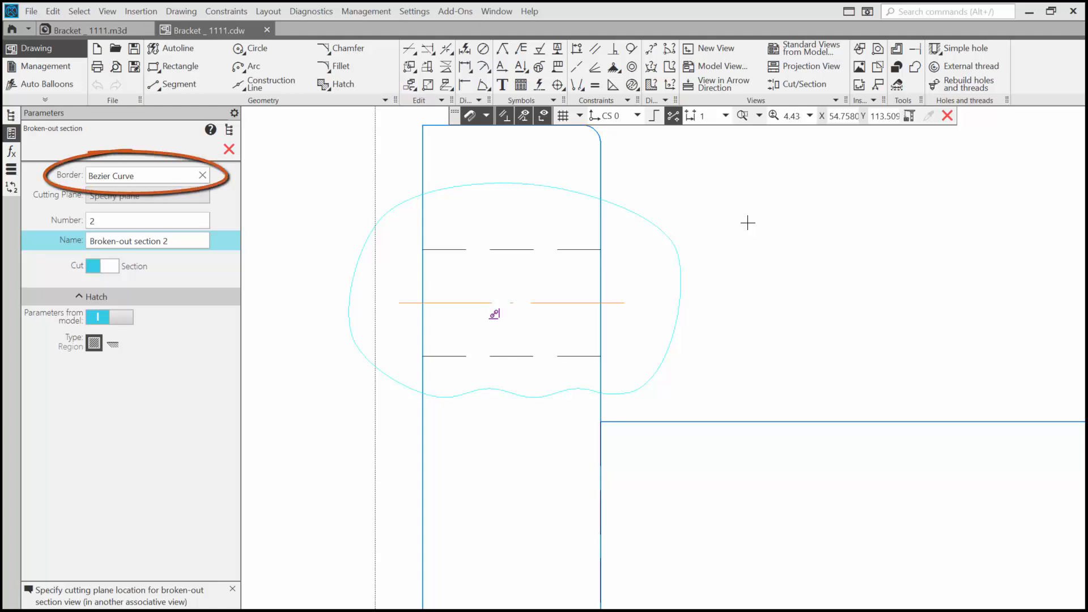
pyautogui.scroll(-10, 747, 223)
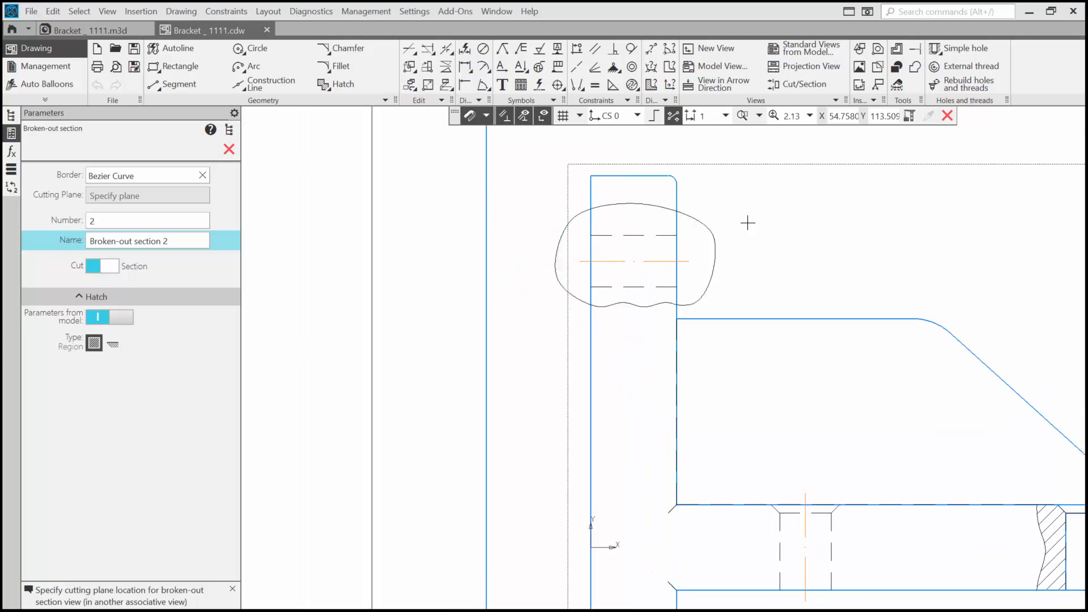
pyautogui.moveTo(801, 255); pyautogui.dragTo(486, 274, button='middle')
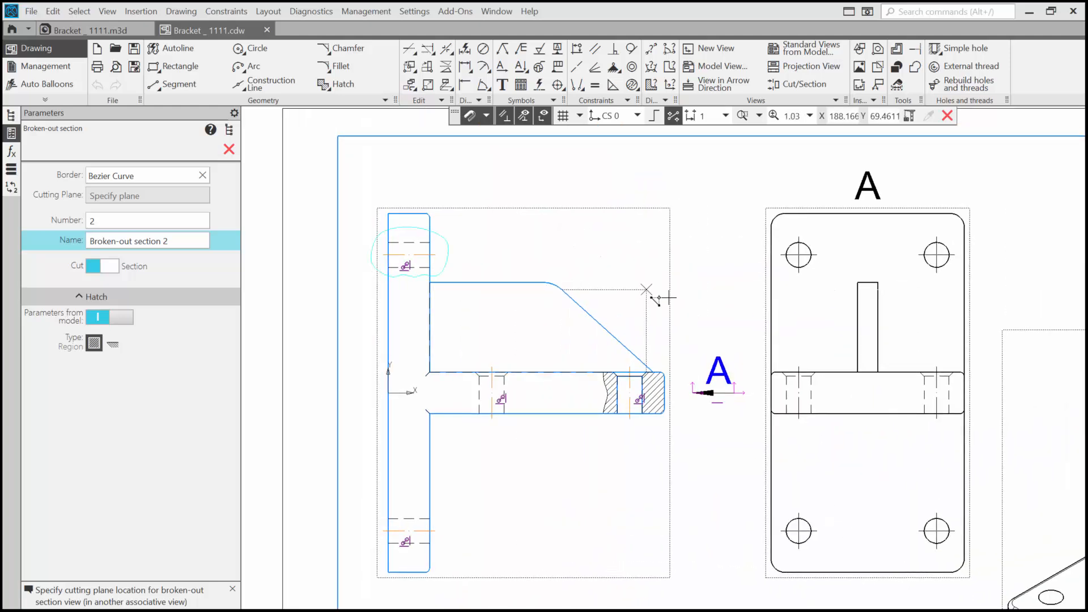
pyautogui.click(790, 257)
# Fit the entire drawing sheet in the view.
pyautogui.scroll(-5, 736, 244)
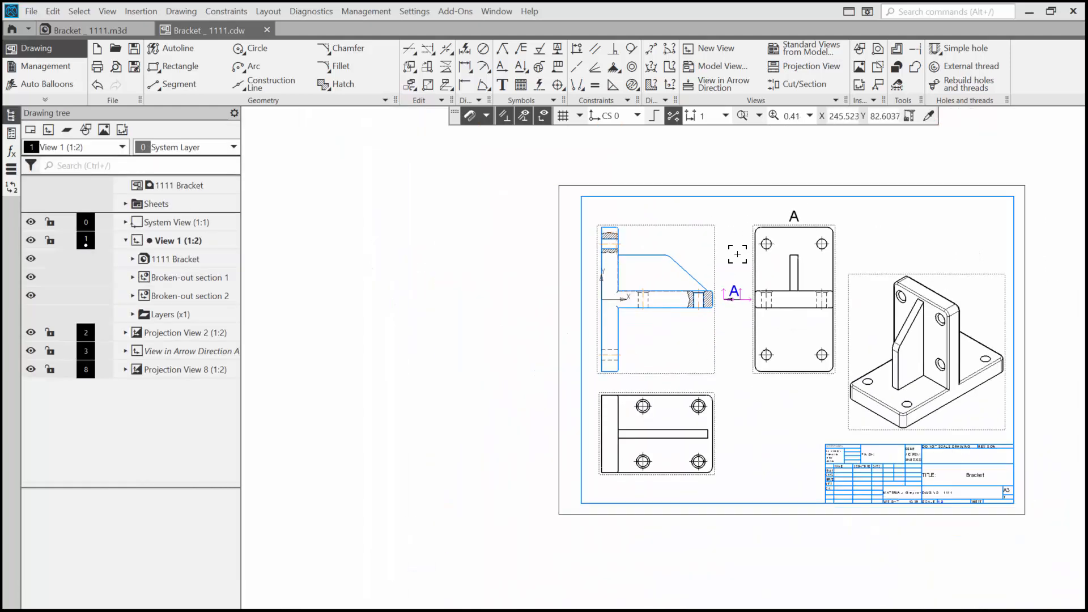
pyautogui.moveTo(733, 249); pyautogui.dragTo(554, 279, button='middle')
pyautogui.scroll(1, 554, 279)
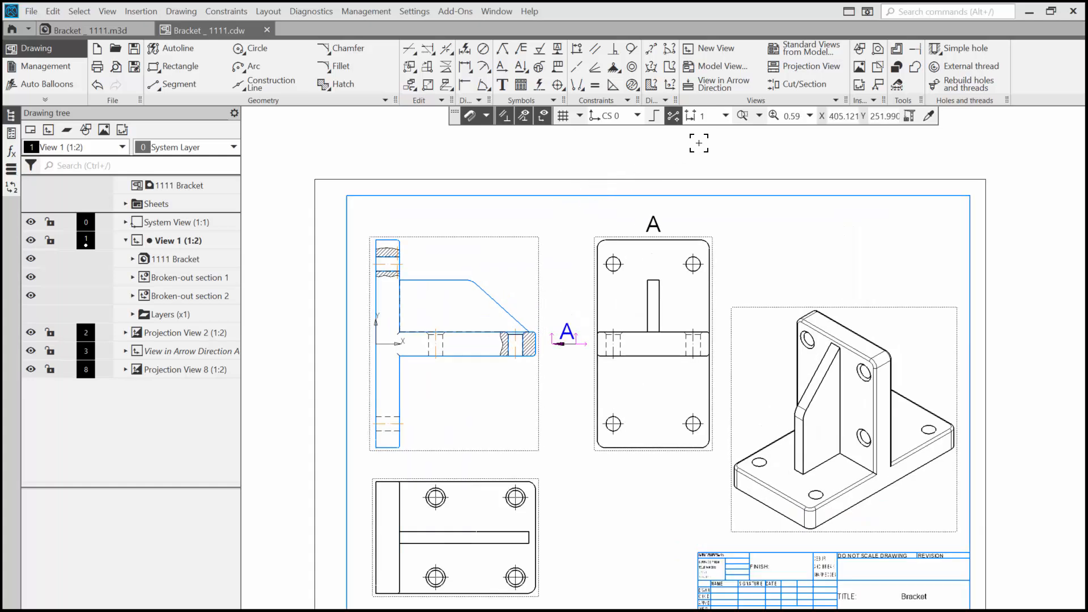
pyautogui.click(759, 116)
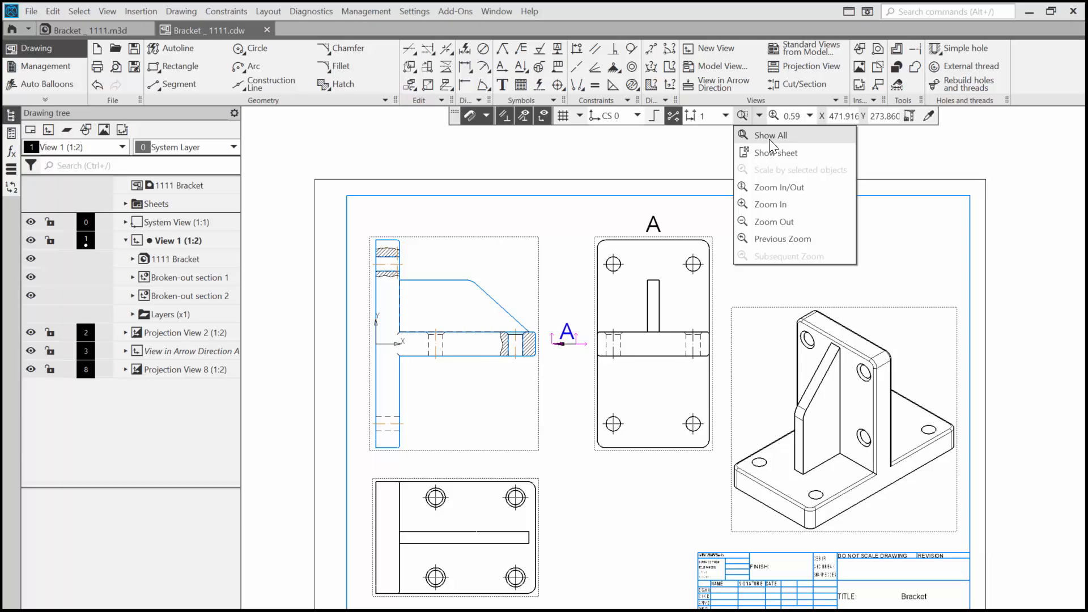
pyautogui.click(769, 138)
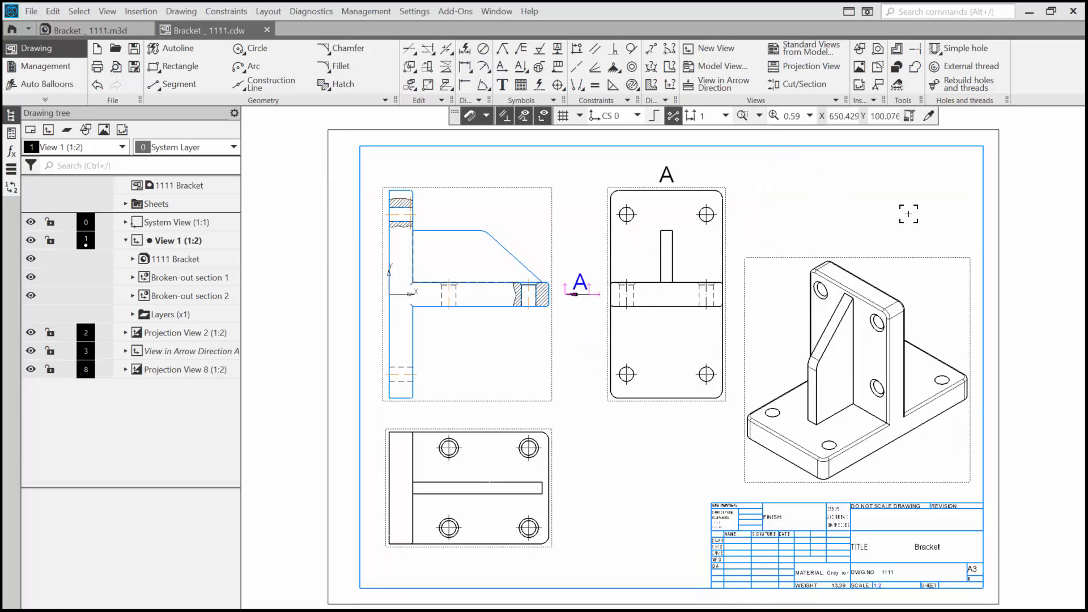